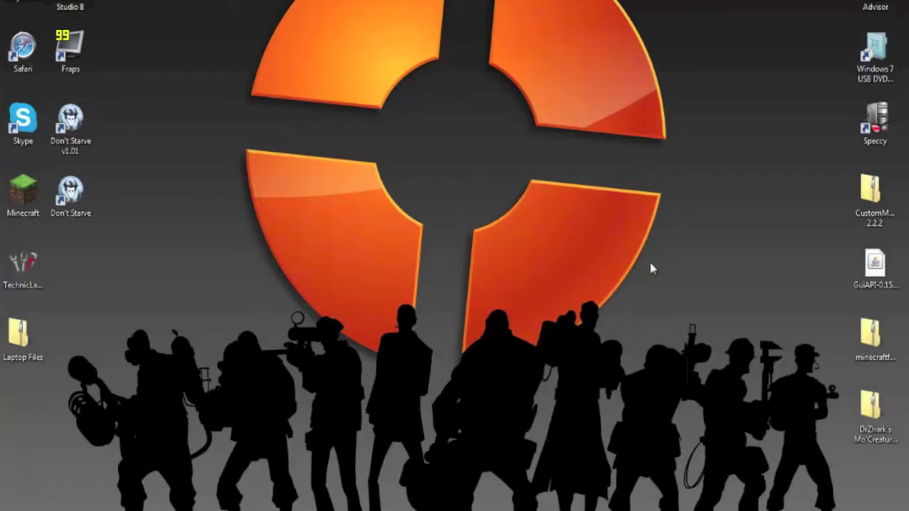
Review the Mo'Creatures Mod v5.2.2 download page with its required files, and return to the desktop
key(alt+Tab)
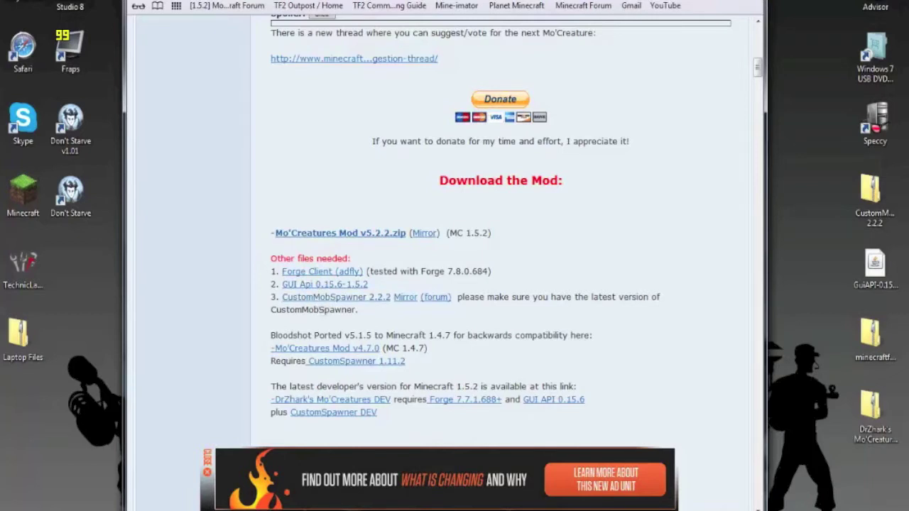
key(super+d)
drag(781, 161, 805, 451)
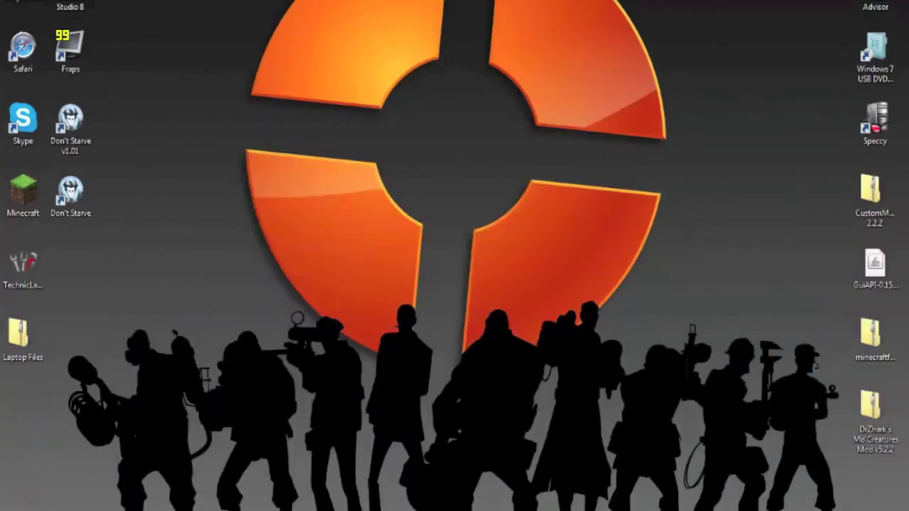
Open the bin folder inside .minecraft, reached through %appdata%
key(super)
click(41, 508)
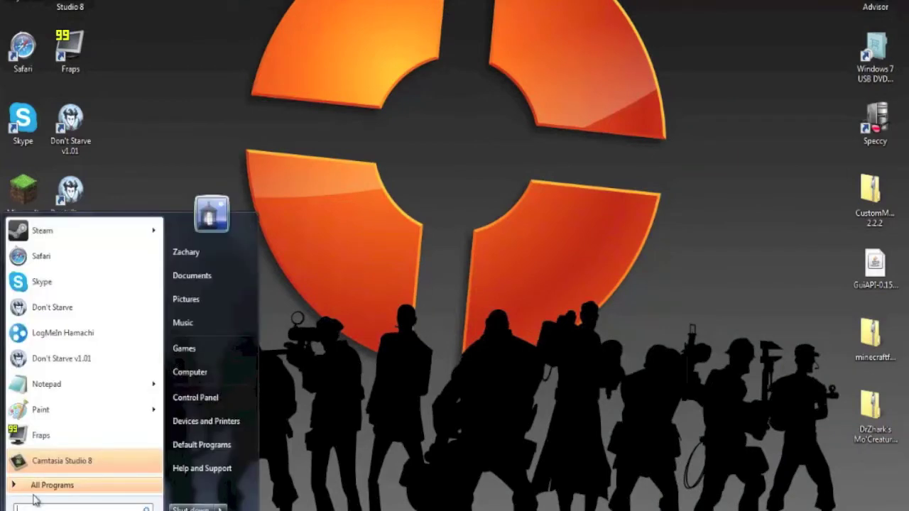
text(%appdata%)
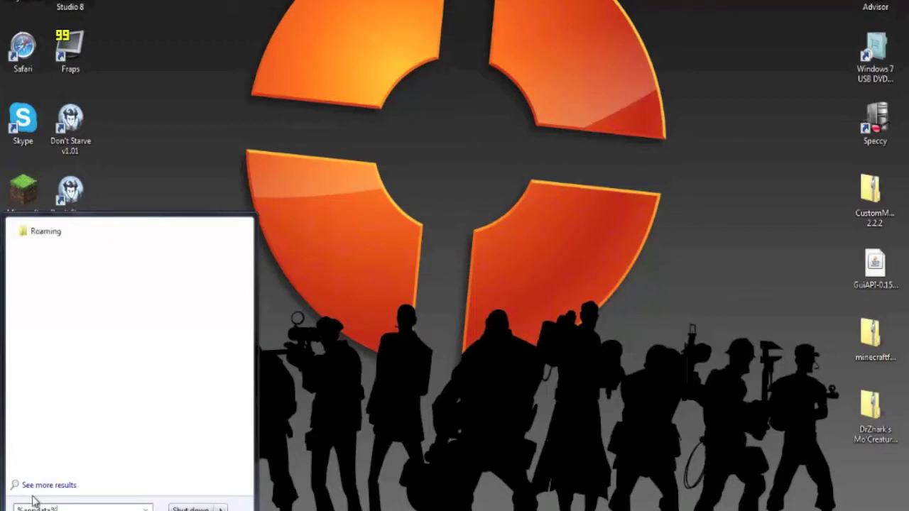
key(Return)
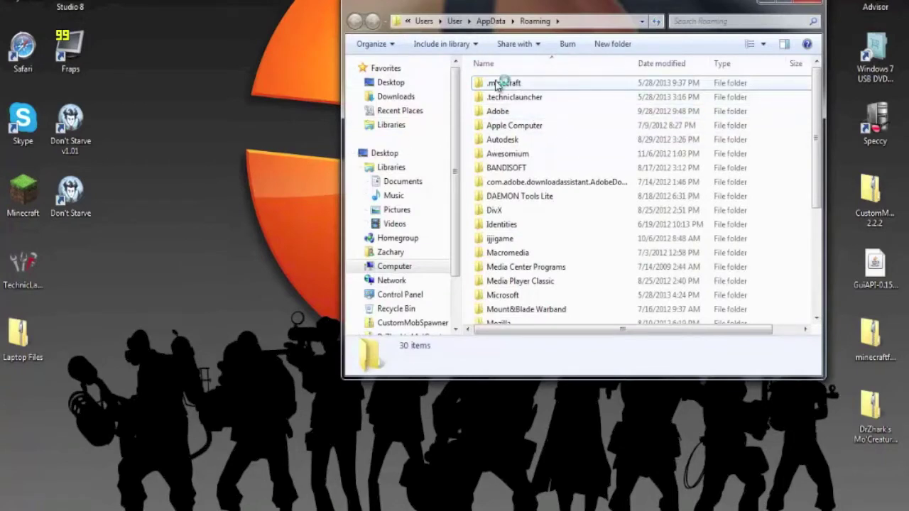
double_click(497, 84)
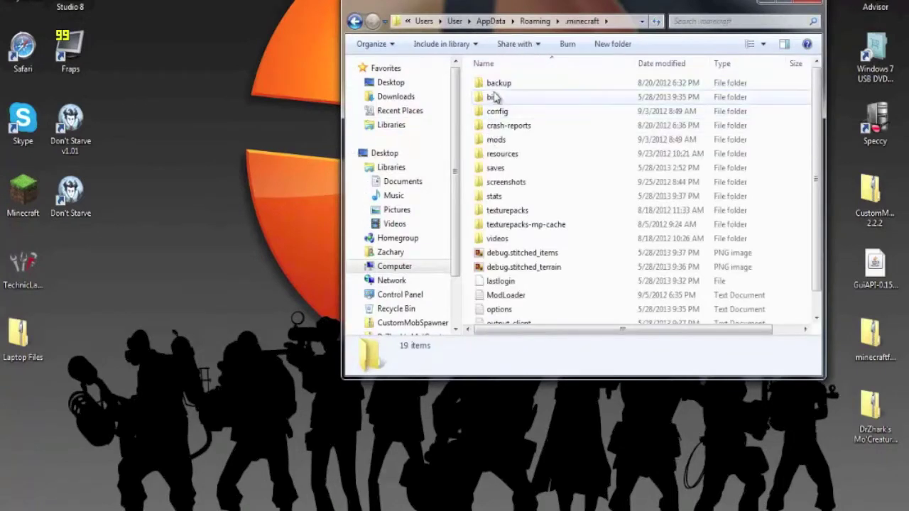
double_click(499, 99)
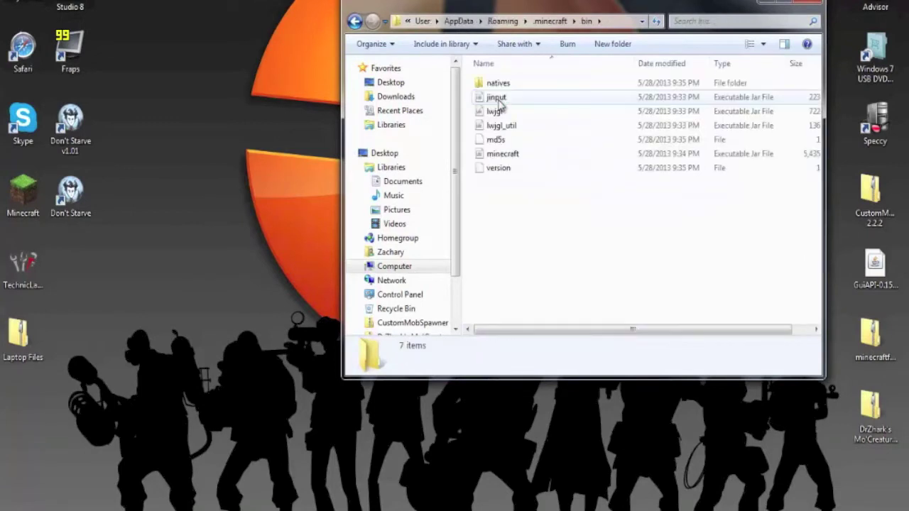
Try to open the minecraft jar file with its default program, and dismiss the error dialog
right_click(501, 158)
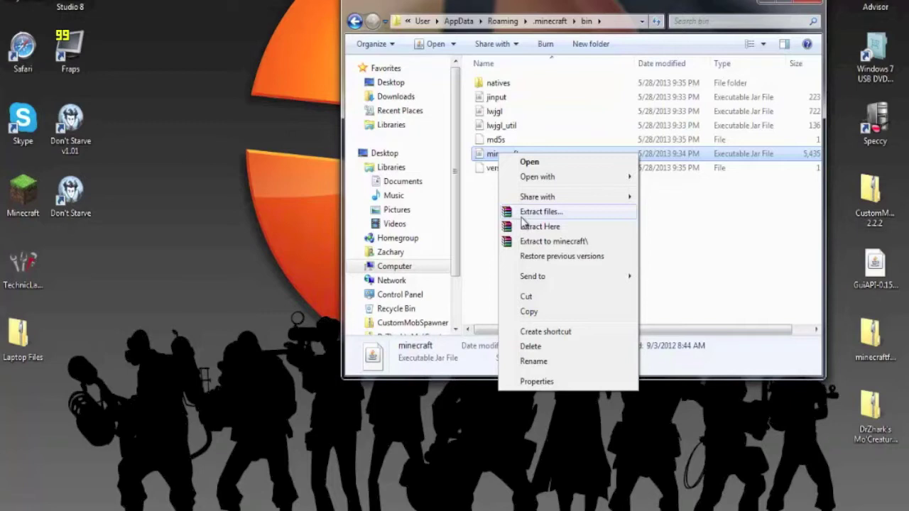
click(554, 162)
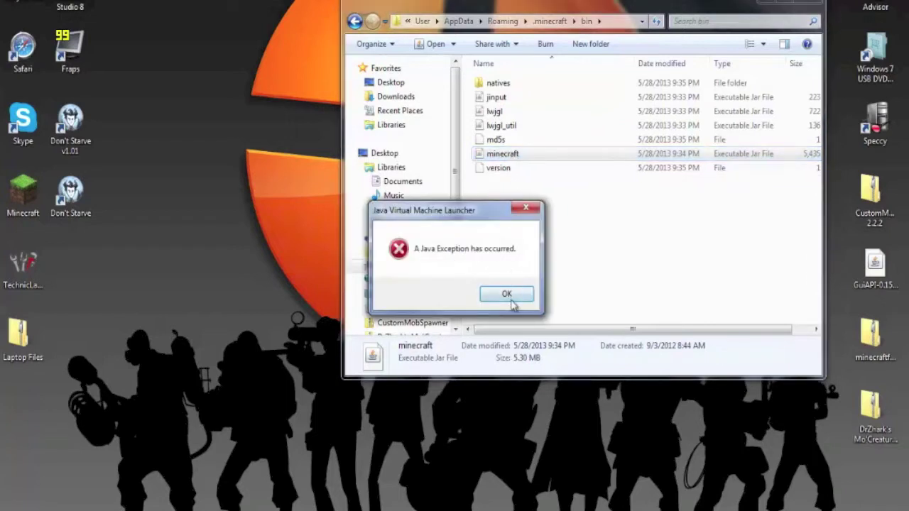
click(506, 295)
click(524, 264)
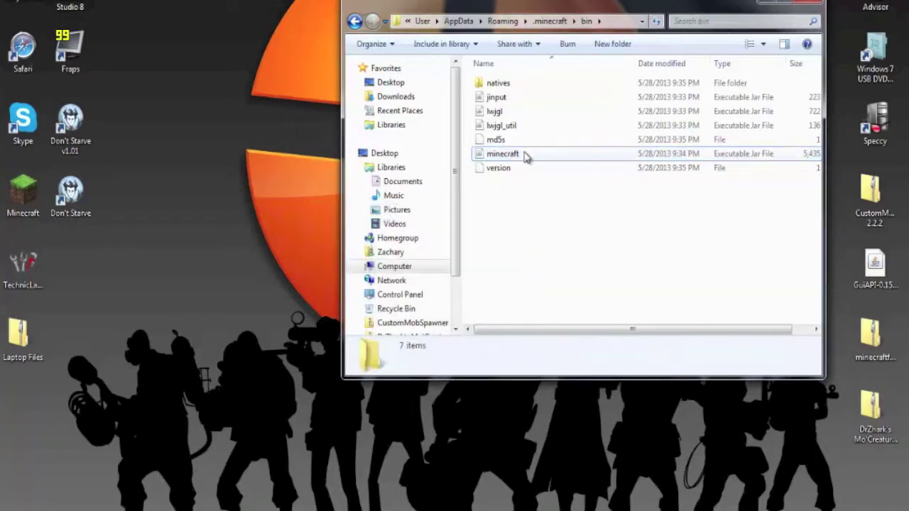
right_click(525, 156)
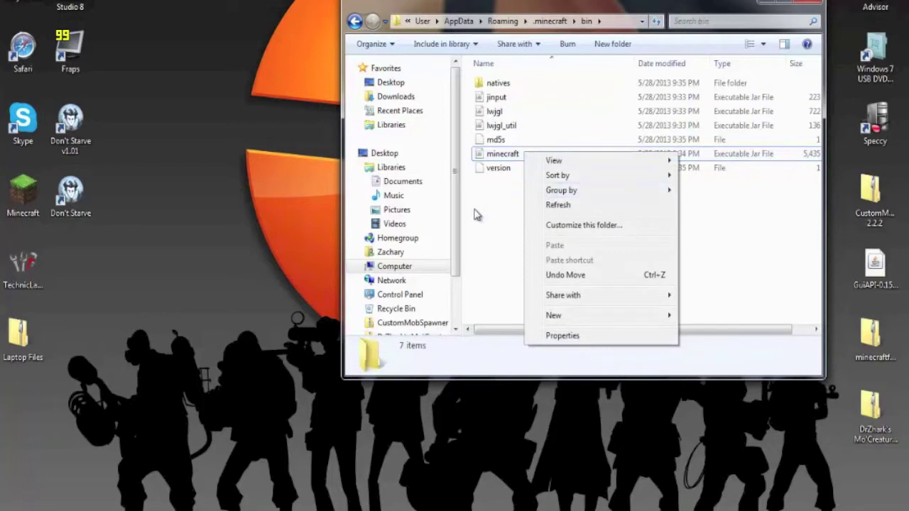
click(475, 151)
click(474, 152)
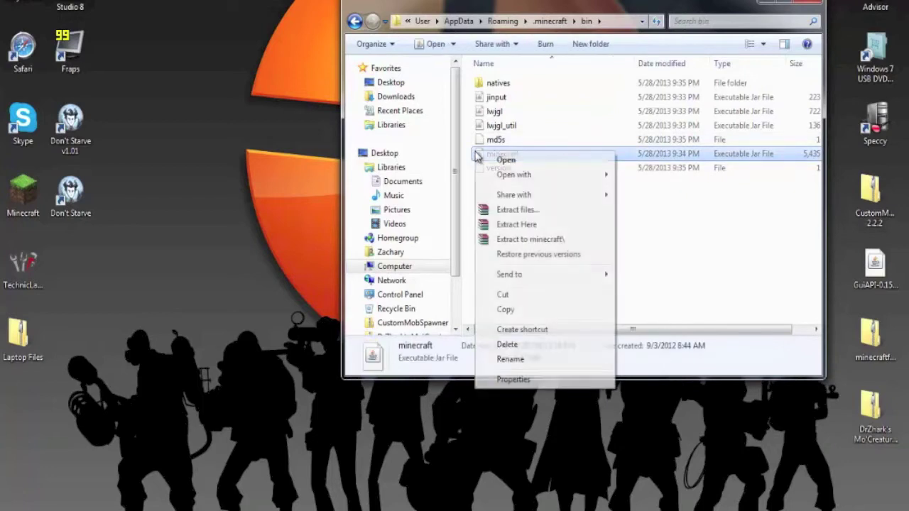
right_click(475, 152)
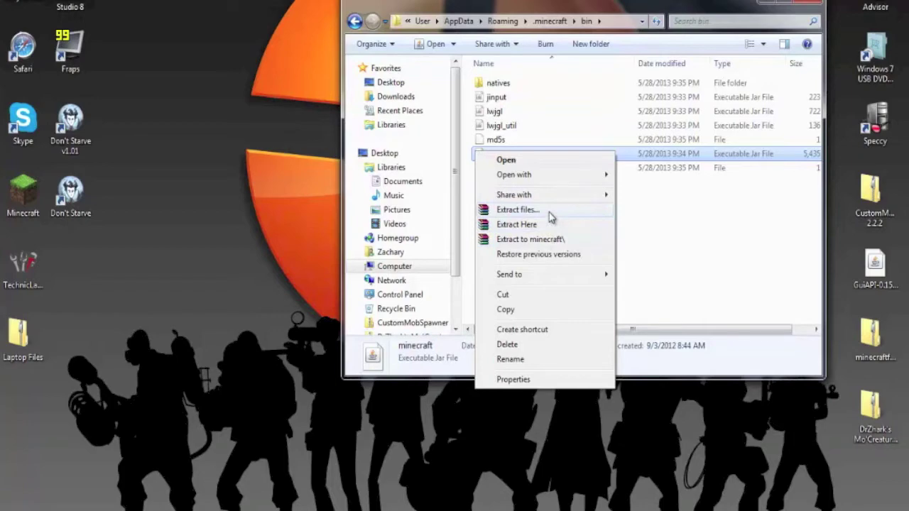
click(551, 213)
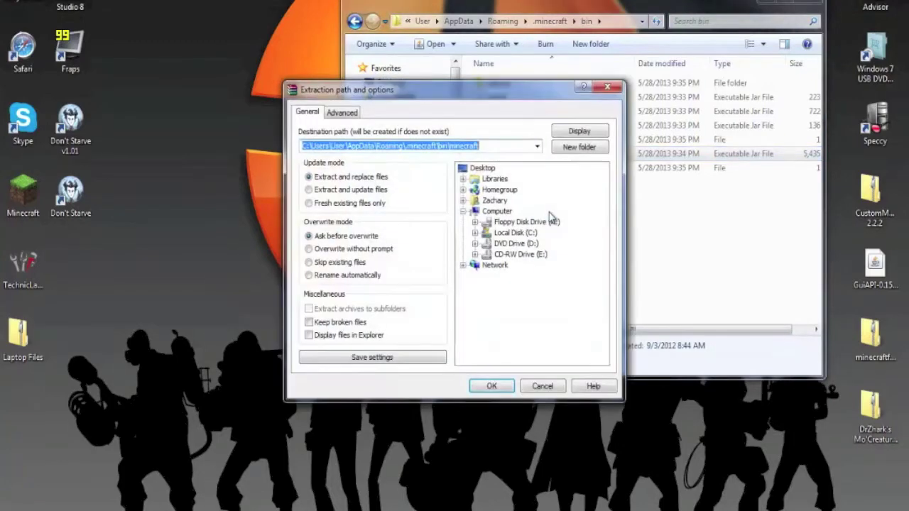
click(607, 87)
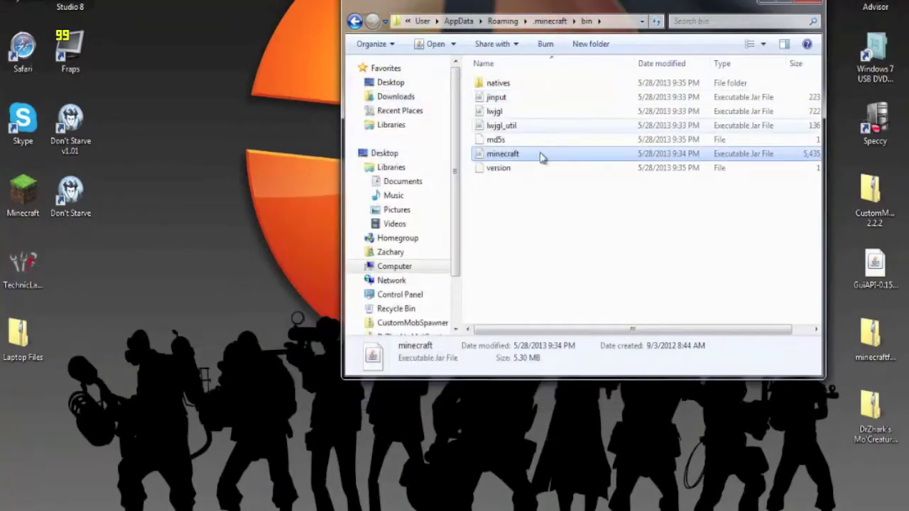
Open the minecraft jar file with WinRAR archiver, dismiss the licence reminder, and move the archive window clear of the desktop mod files
right_click(537, 162)
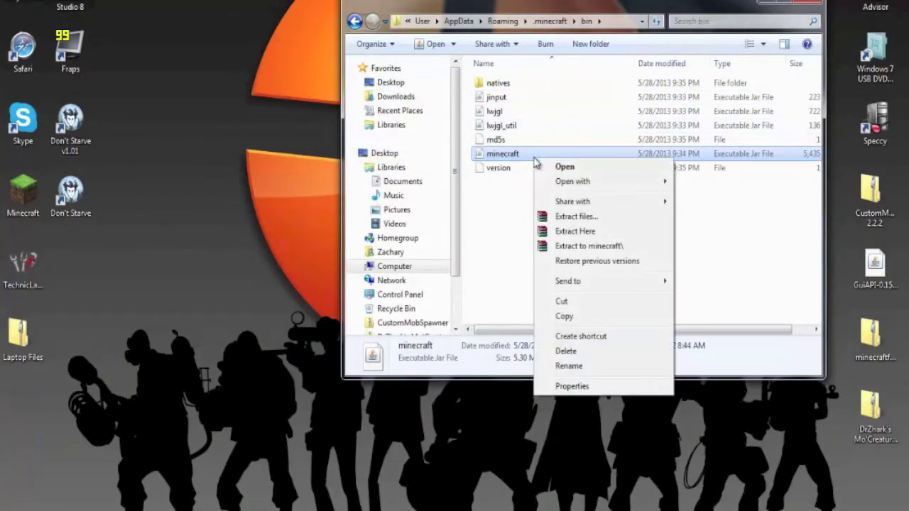
mouse_move(589, 182)
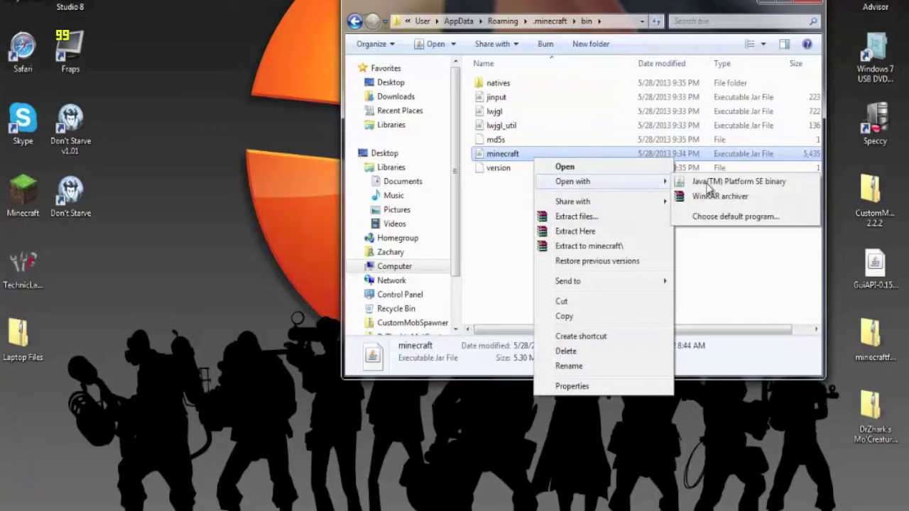
click(723, 196)
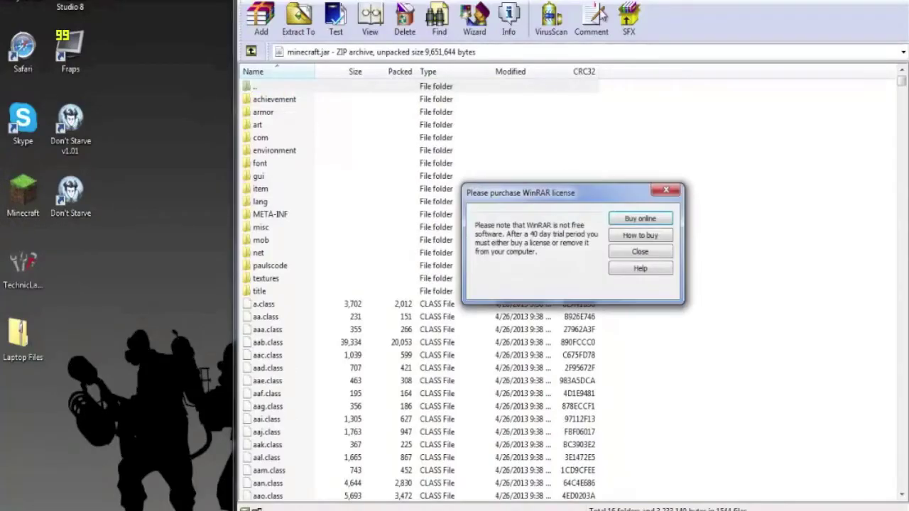
click(640, 252)
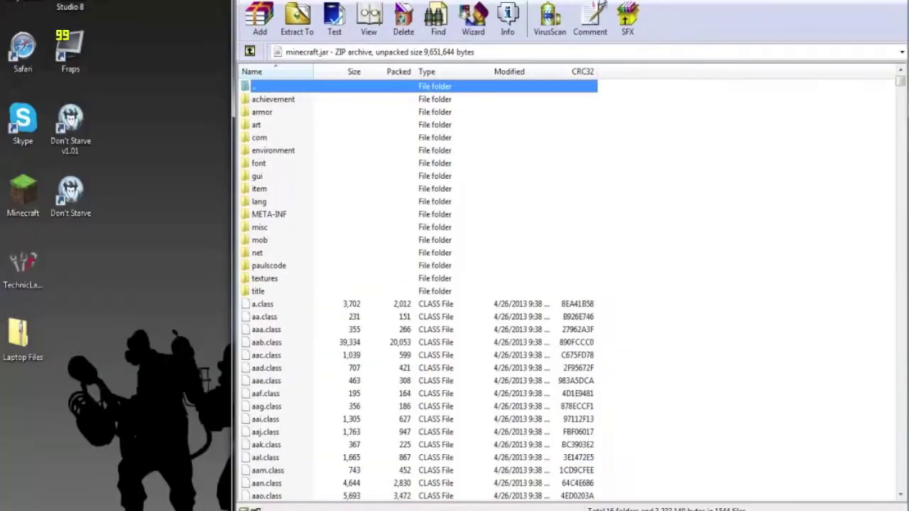
drag(600, 5, 405, 2)
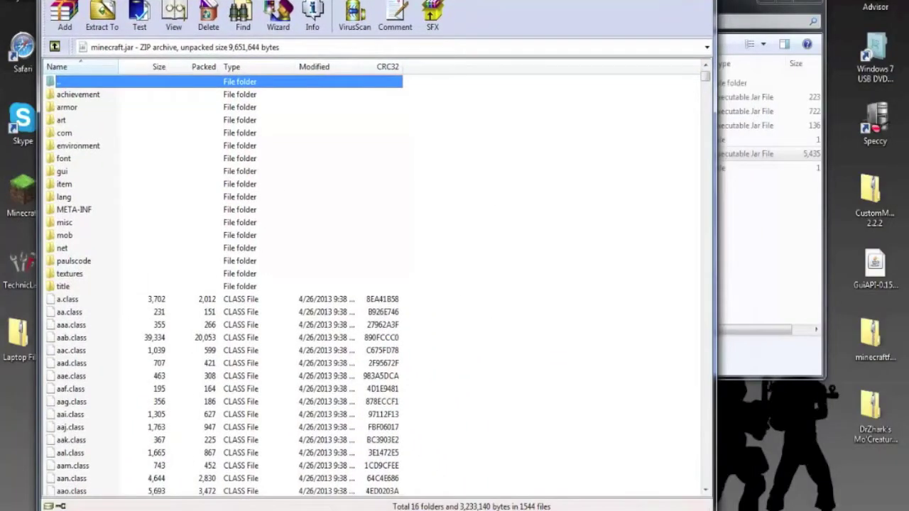
drag(405, 0, 383, 1)
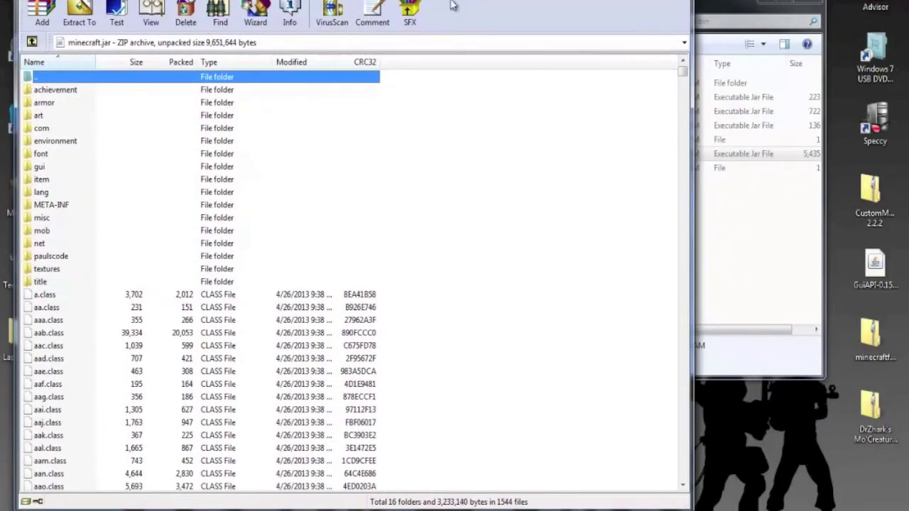
Try to copy all contents of the minecraftforge-universal-1.5.2-7.8.0.684 zip from a folder window into minecraft.jar, and close that folder window
double_click(875, 323)
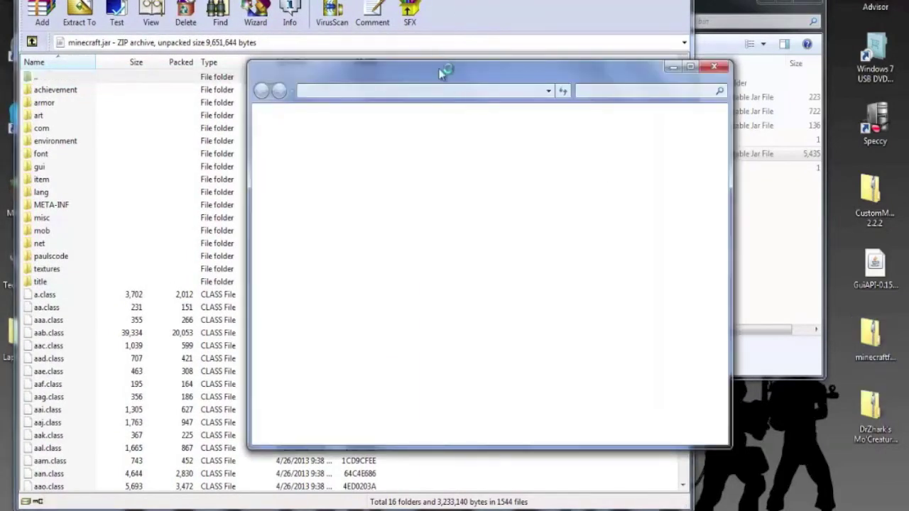
drag(444, 71, 588, 75)
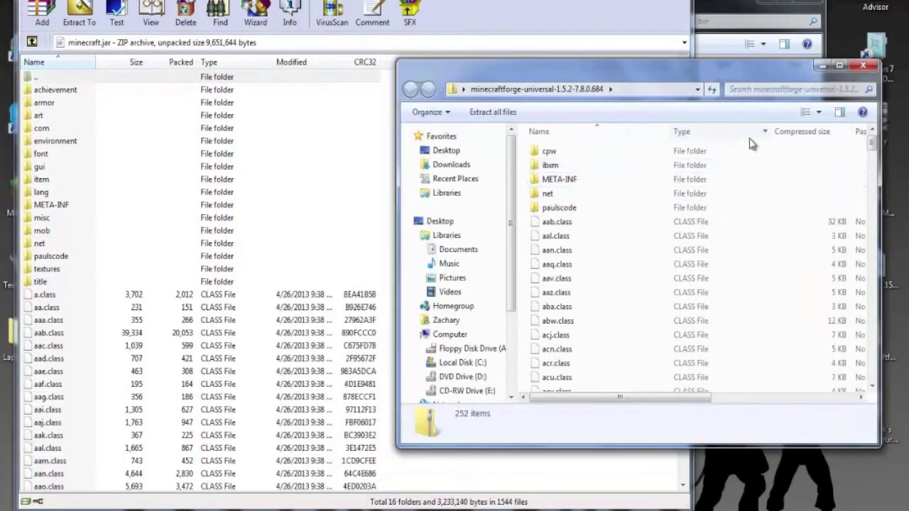
drag(751, 145, 726, 431)
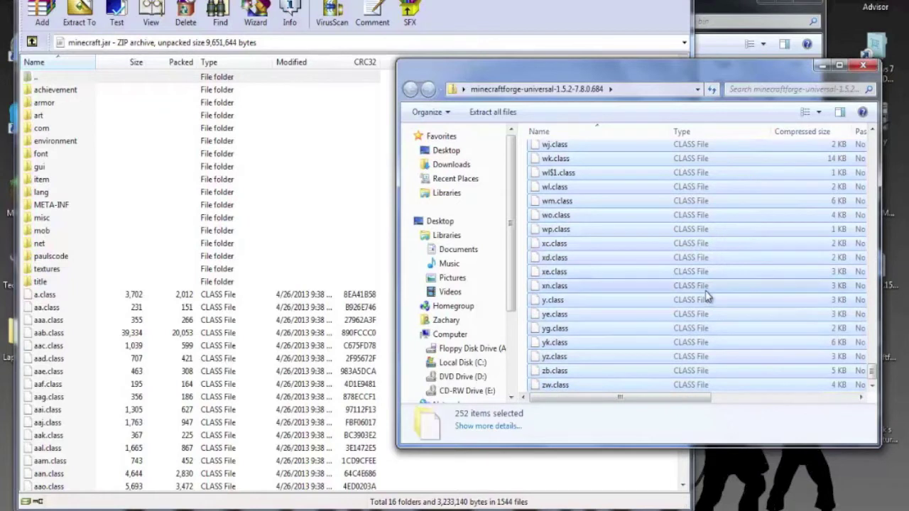
drag(706, 292, 171, 376)
drag(629, 237, 114, 353)
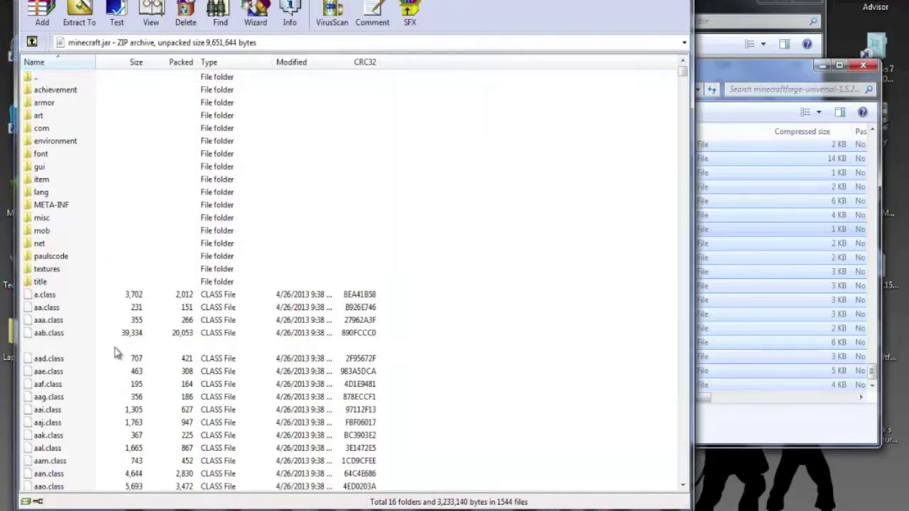
click(871, 69)
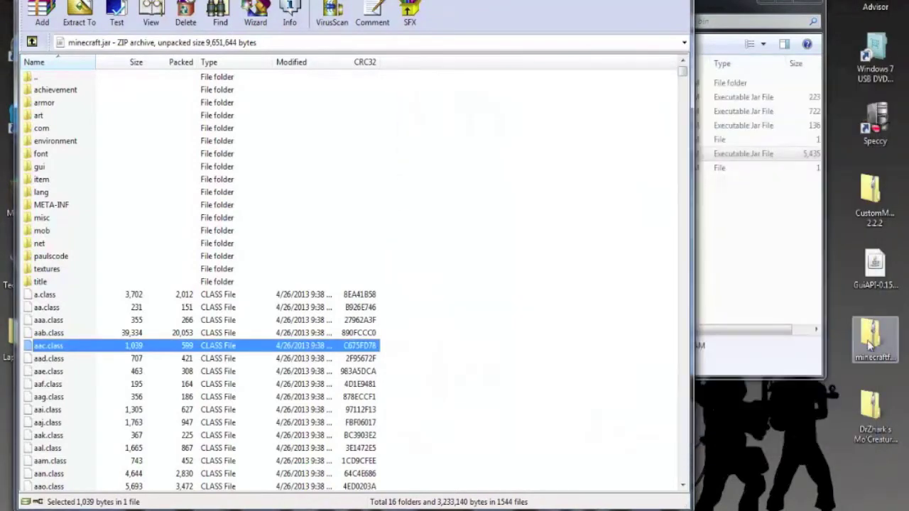
right_click(871, 346)
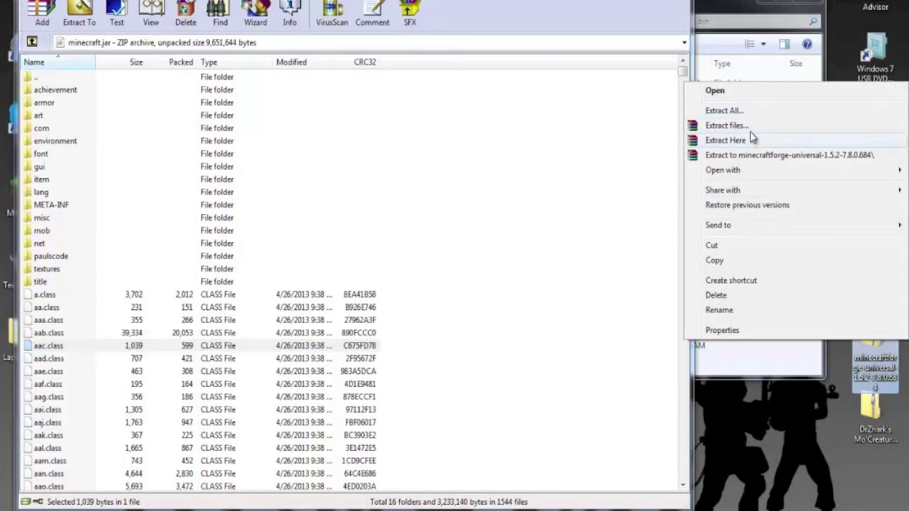
click(752, 132)
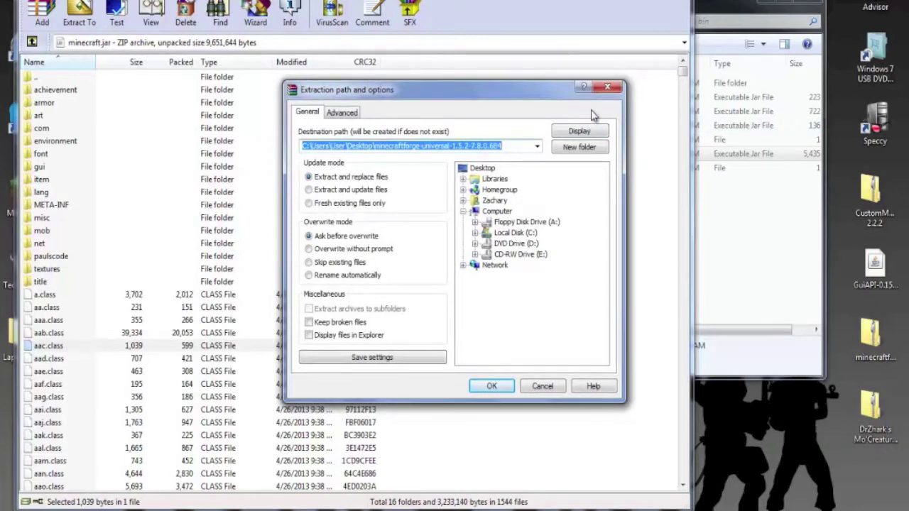
click(608, 87)
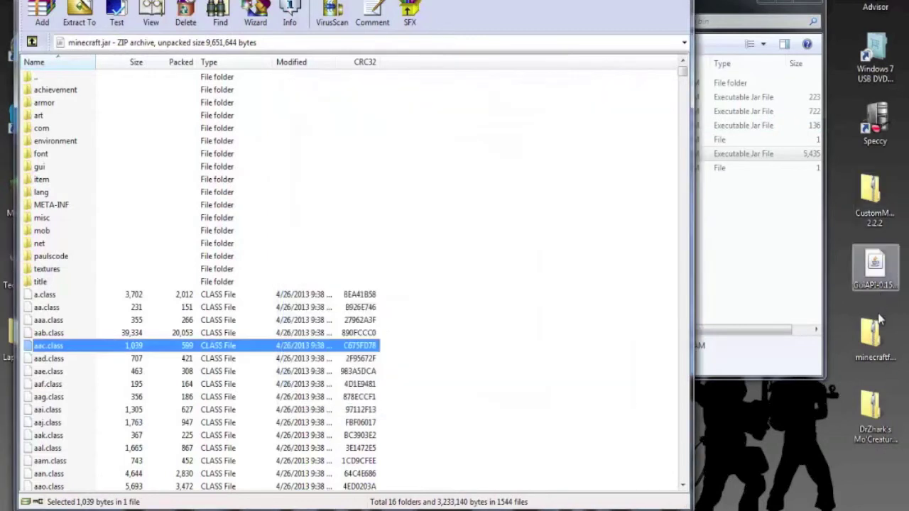
Open the minecraftforge-universal-1.5.2-7.8.0.684 zip with WinRAR, dismiss the licence reminder, and place its window beside the minecraft.jar archive
right_click(879, 337)
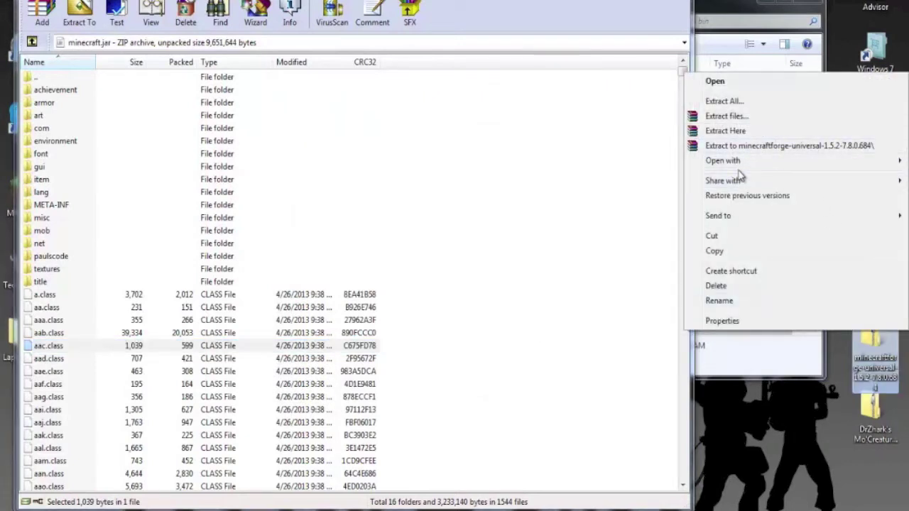
mouse_move(739, 171)
click(581, 175)
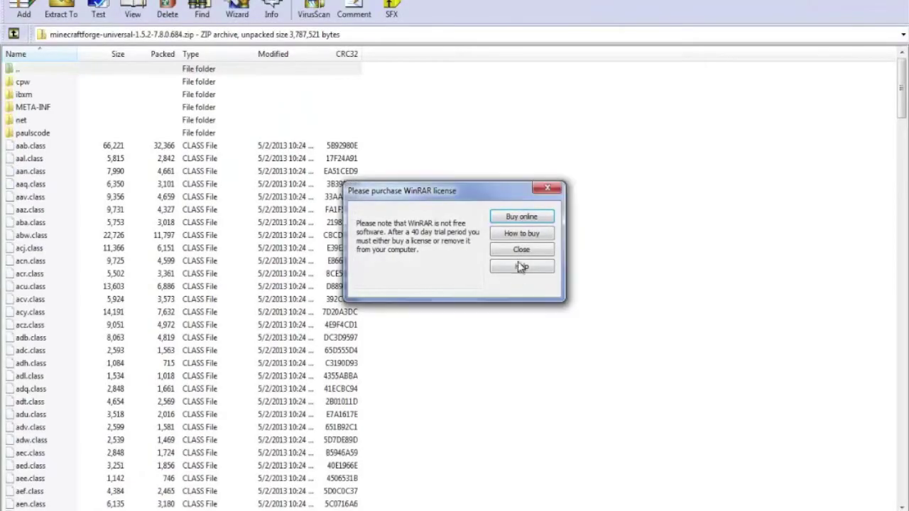
click(522, 250)
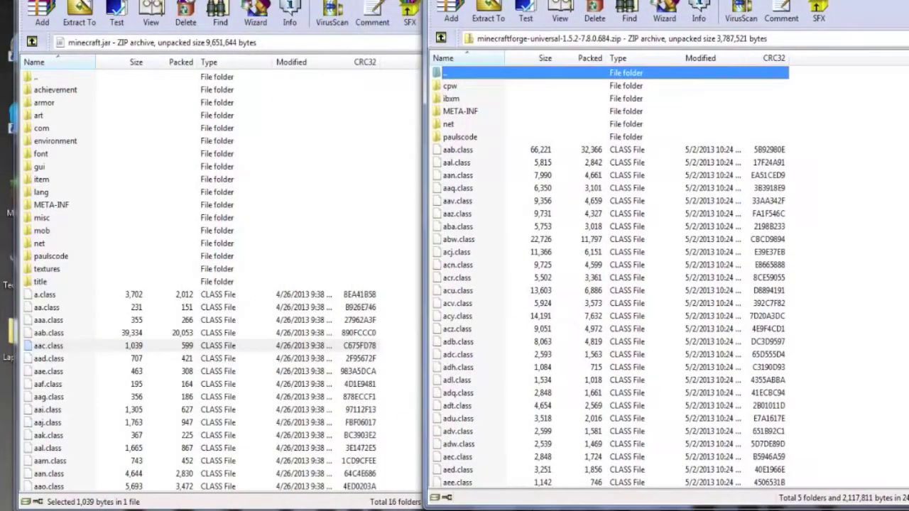
Add all folders and files from the Forge archive to minecraft.jar in ZIP format, using Add and replace files
click(758, 90)
key(shift+End)
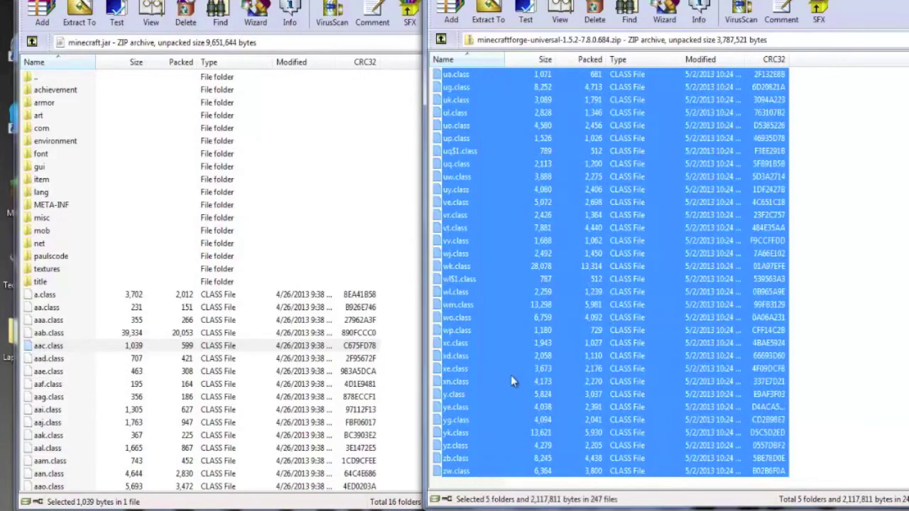
drag(274, 375, 275, 371)
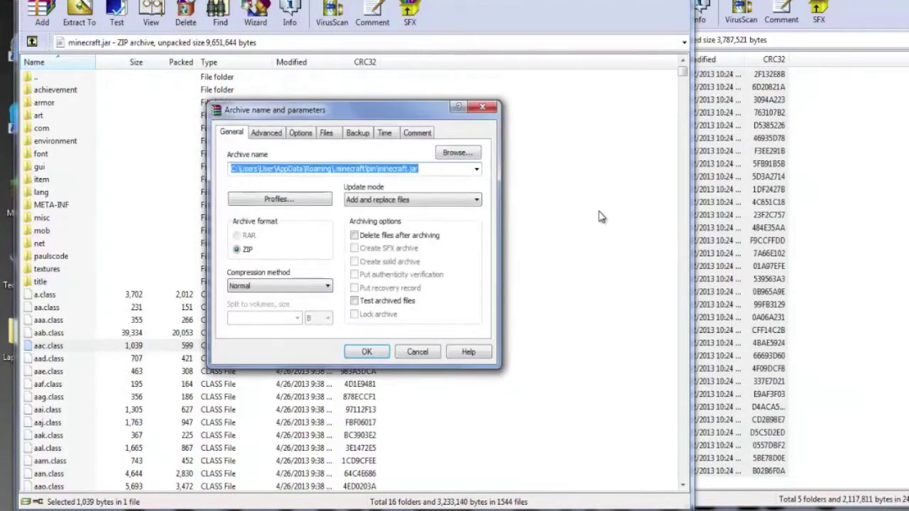
click(363, 355)
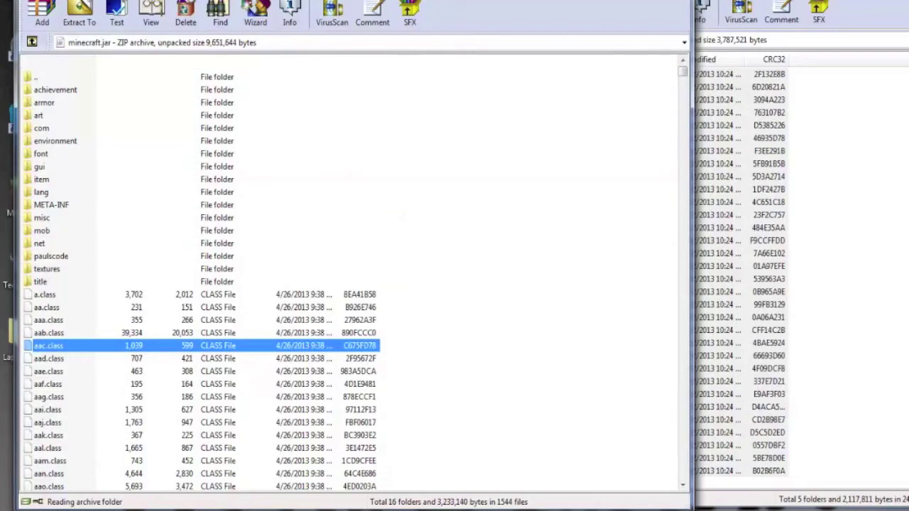
Close the minecraft.jar archive window and the Minecraft Forge archive window, leaving the bin folder open
key(Escape)
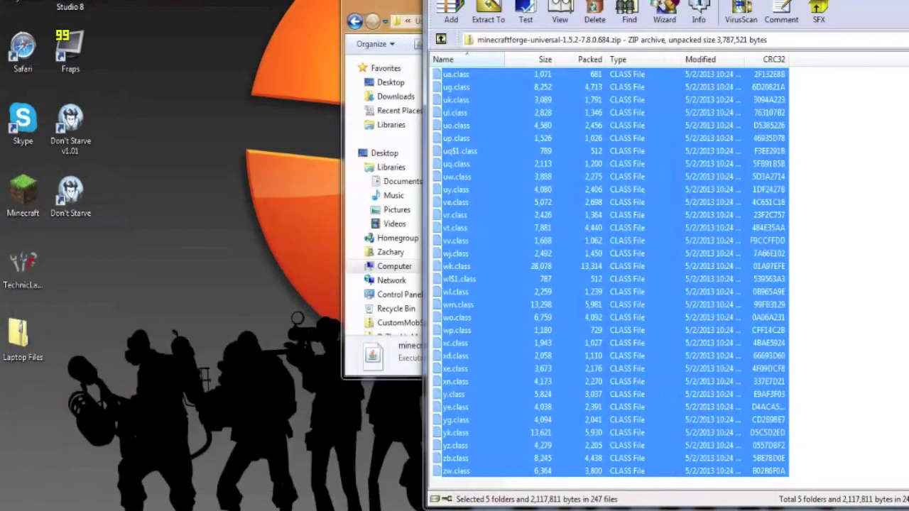
drag(671, 8, 401, 17)
click(821, 5)
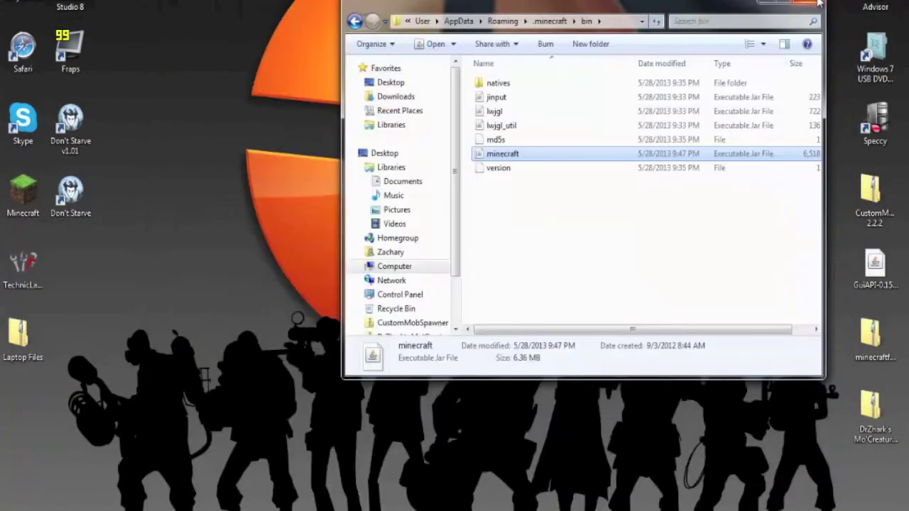
Reopen the minecraft jar file from the bin folder with WinRAR archiver and dismiss the licence reminder
click(509, 251)
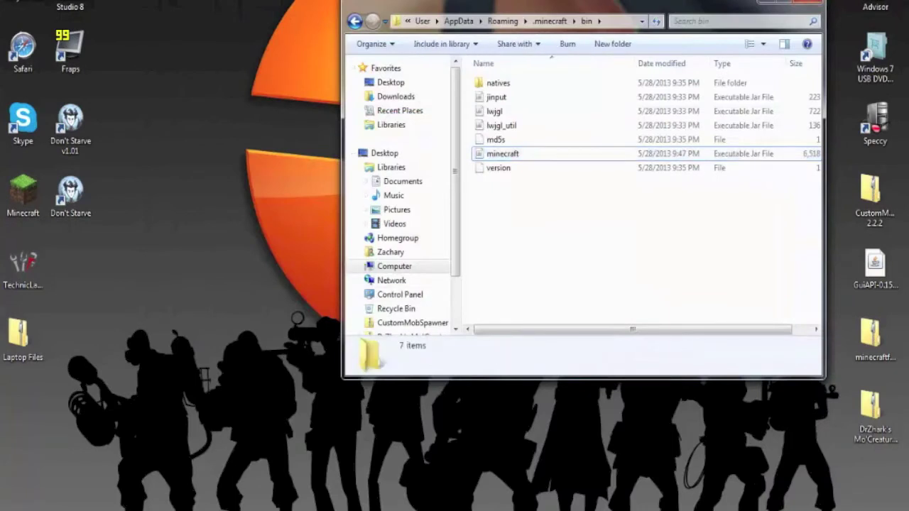
right_click(524, 154)
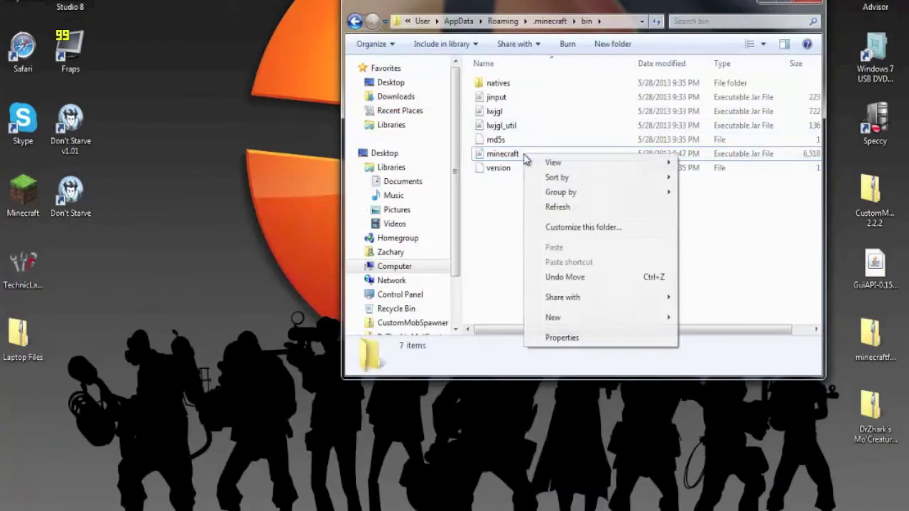
click(476, 213)
click(500, 158)
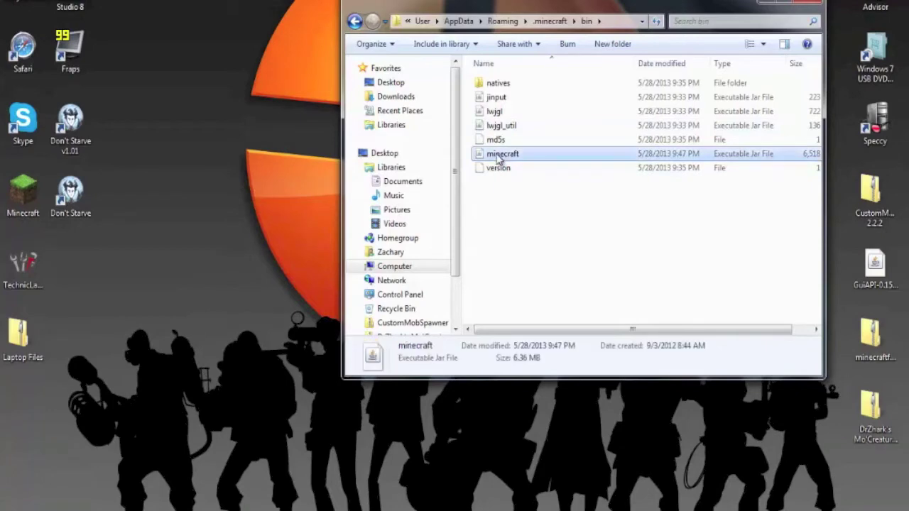
right_click(500, 158)
mouse_move(540, 178)
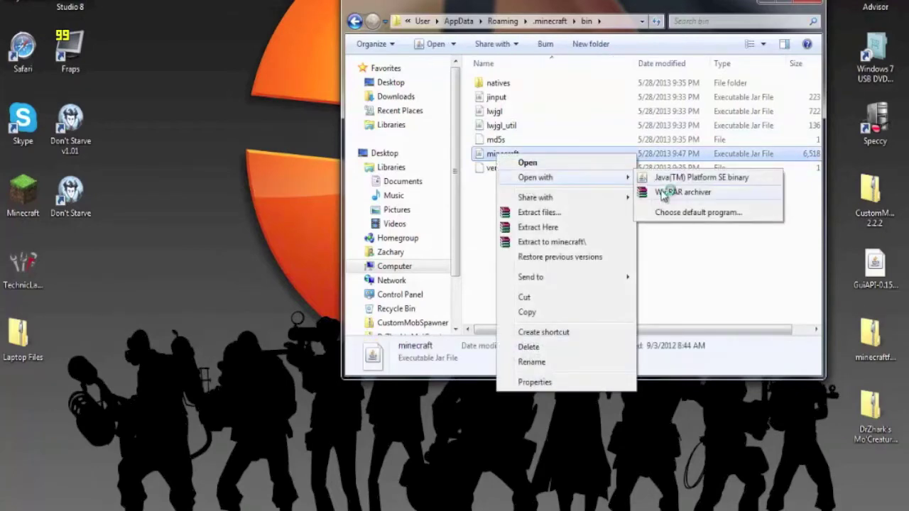
click(663, 193)
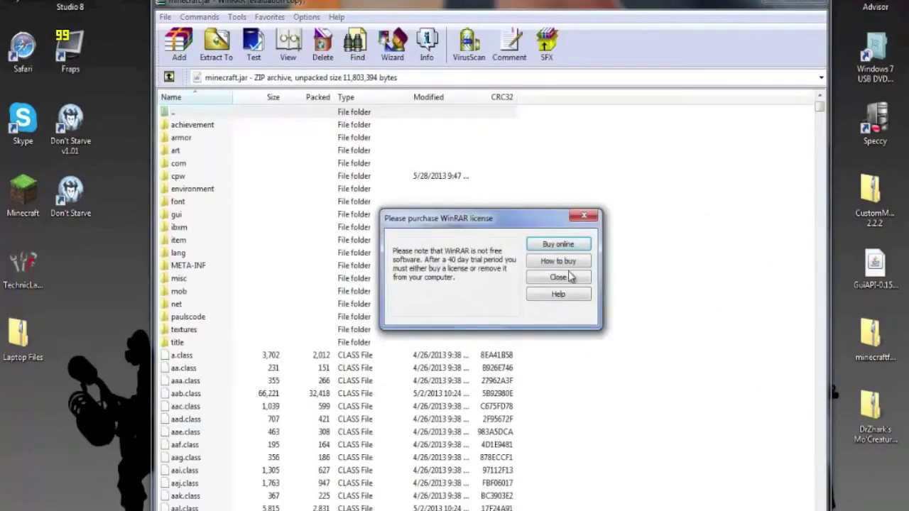
click(569, 278)
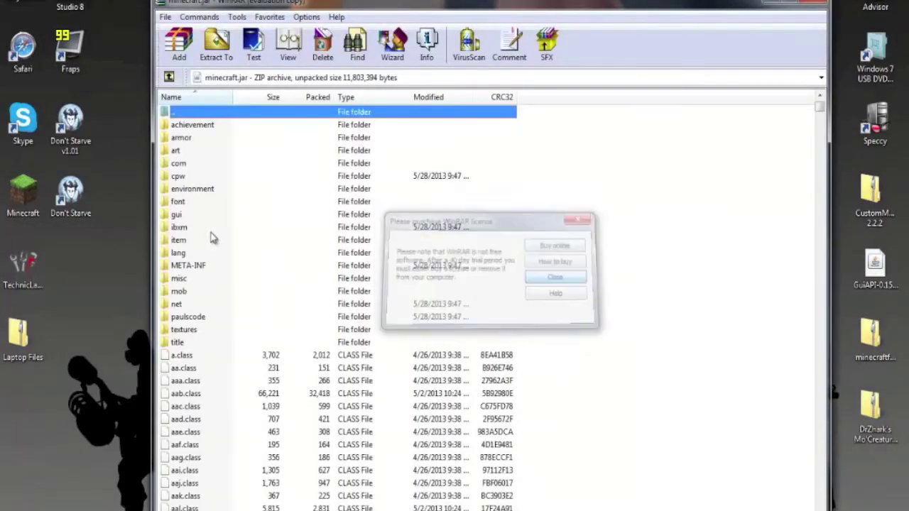
Delete the META-INF folder from minecraft.jar, confirm the deletion, and close the archive
click(178, 269)
key(Delete)
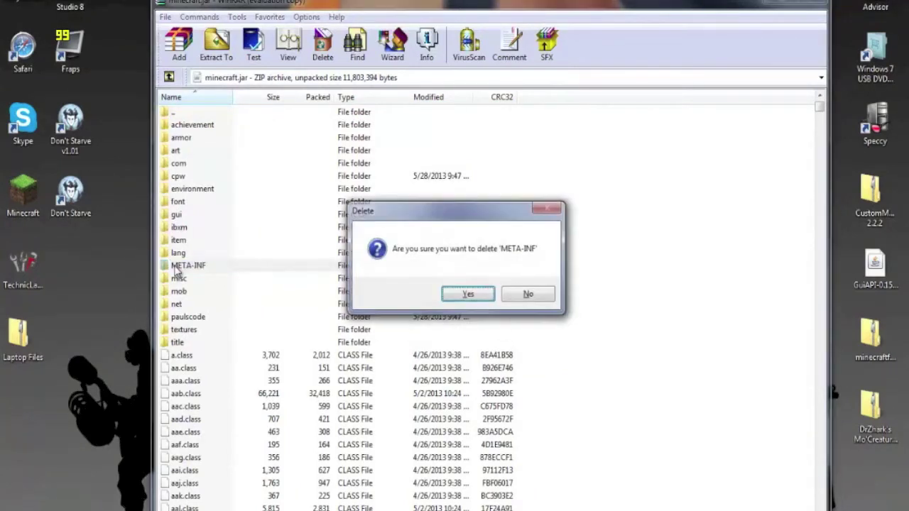
click(468, 294)
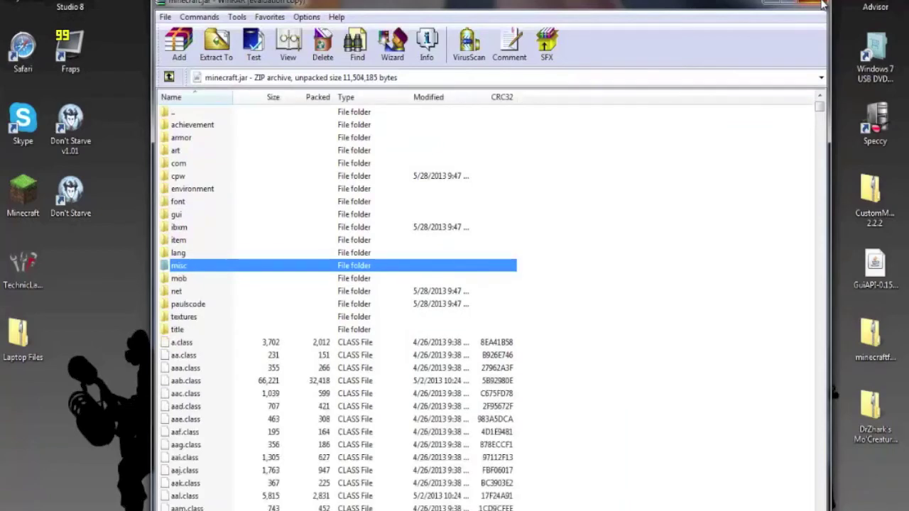
click(823, 4)
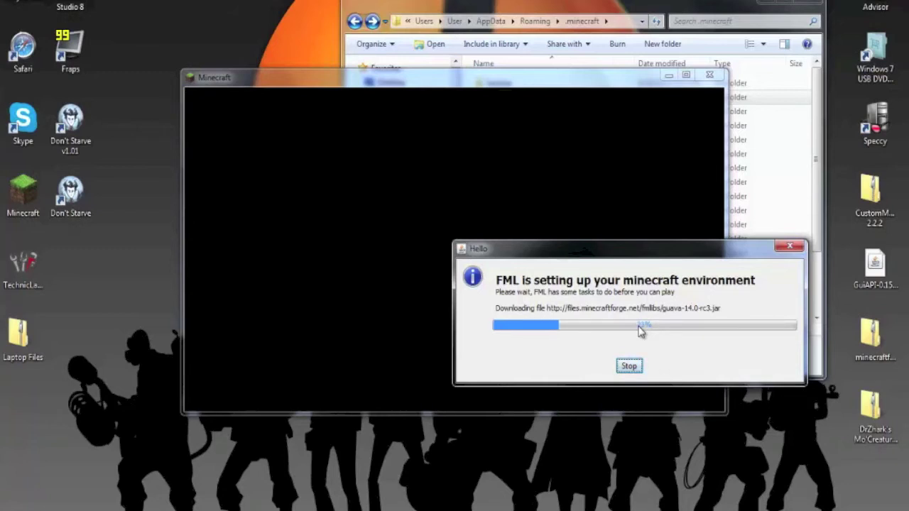
Open the coremods folder inside .minecraft and move the GuiAPI-0.15.6-1.5.2 jar from the desktop into it
click(684, 7)
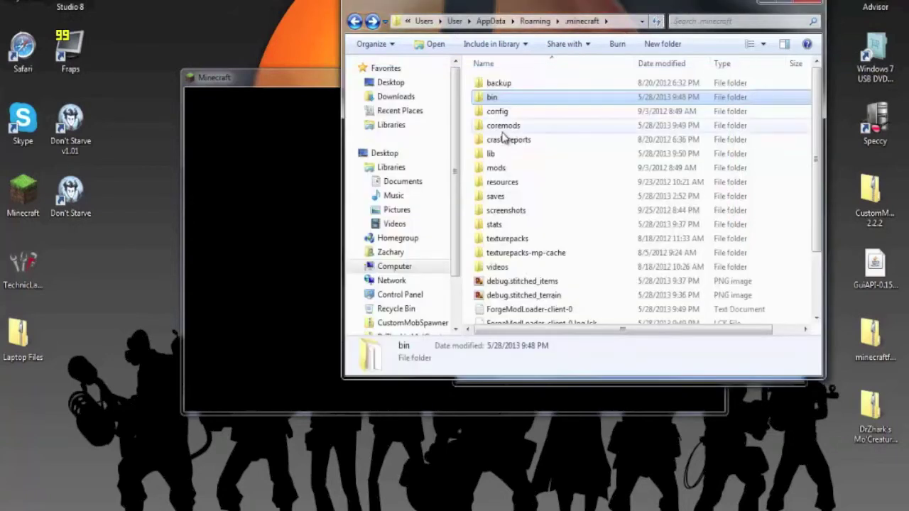
click(774, 5)
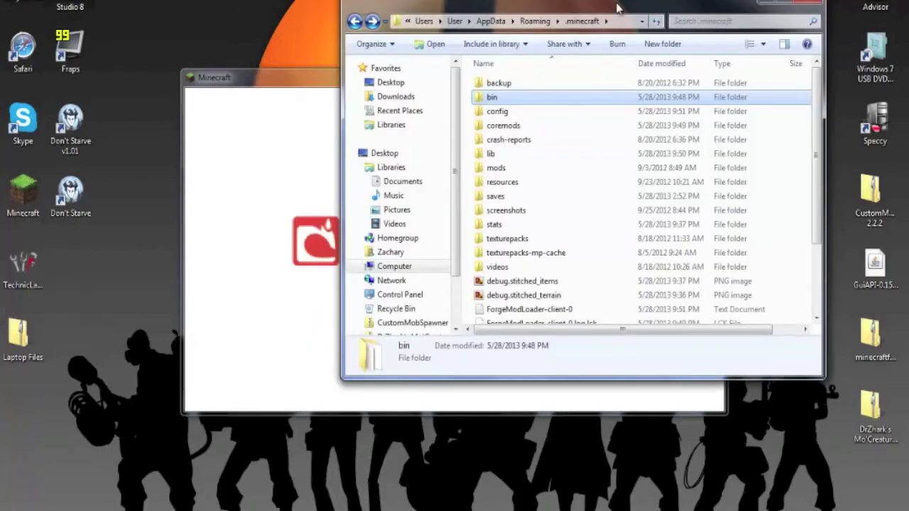
drag(617, 7, 513, 16)
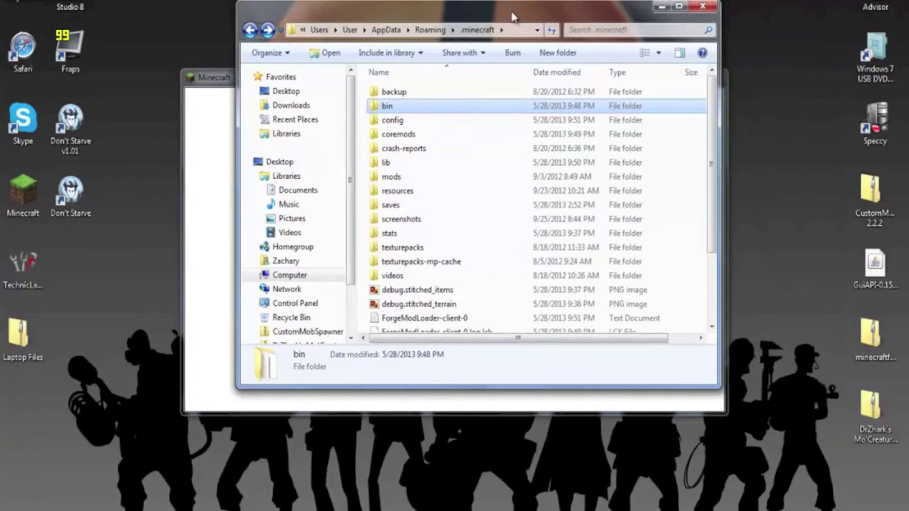
double_click(390, 136)
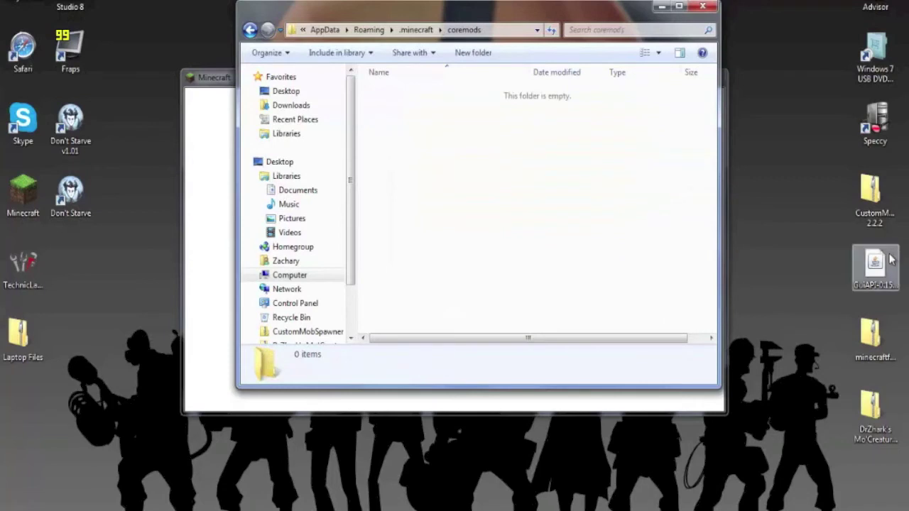
drag(875, 264, 552, 195)
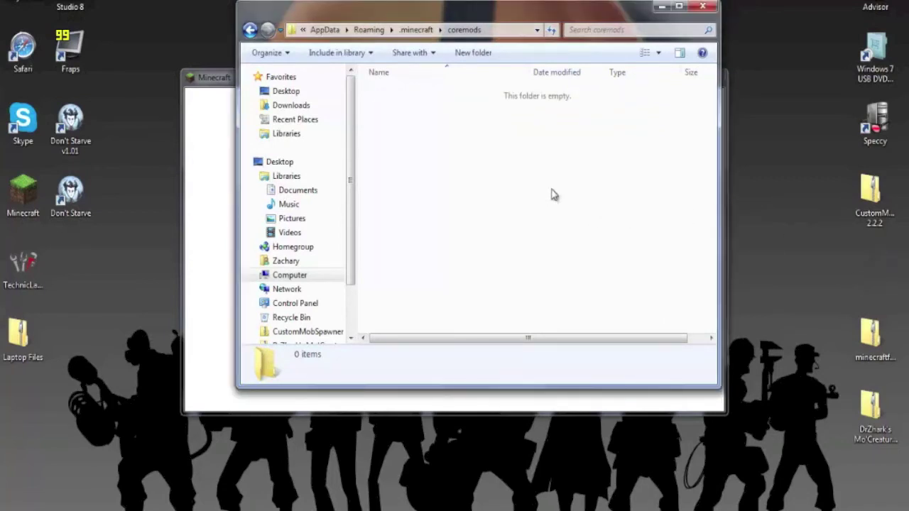
Close the running Minecraft game window while keeping the coremods folder open
click(213, 172)
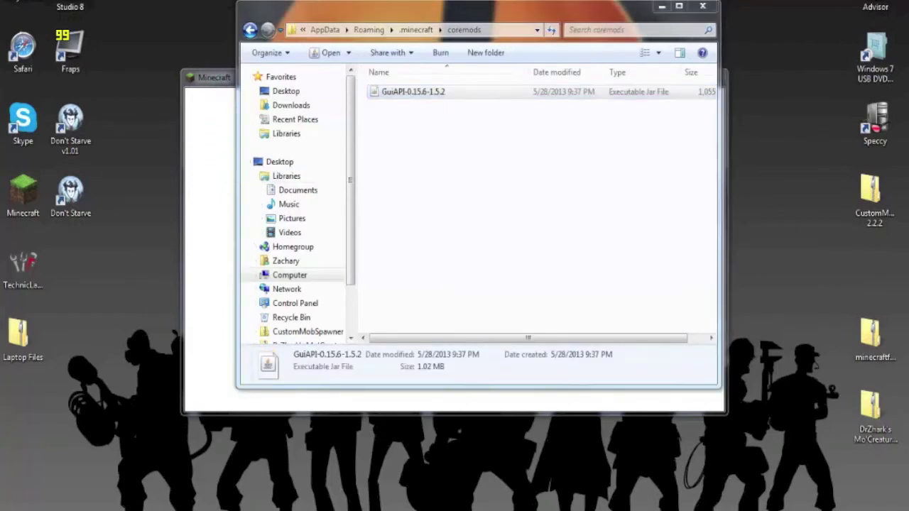
right_click(252, 510)
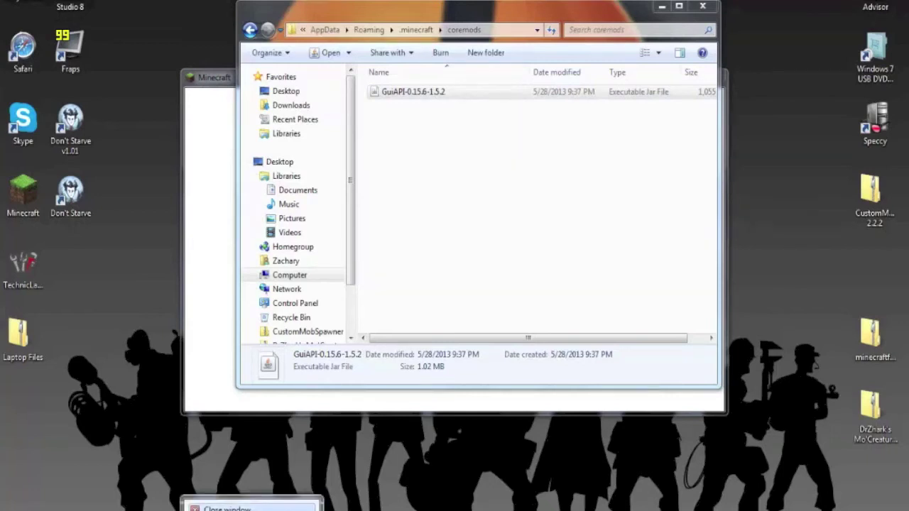
click(490, 213)
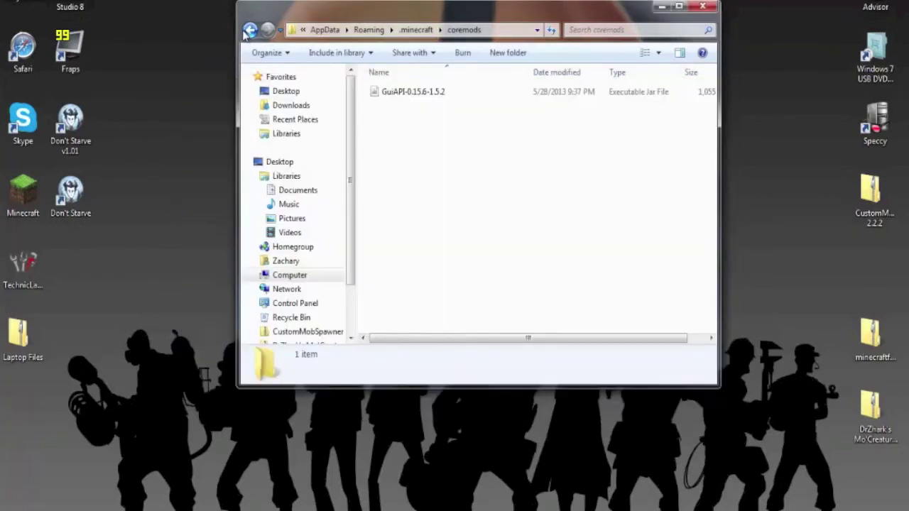
Return to .minecraft, move the CustomMobSpawner 2.2.2 and DrZhark's Mo'Creatures zips from the desktop into the mods folder, and close the folder window
click(249, 31)
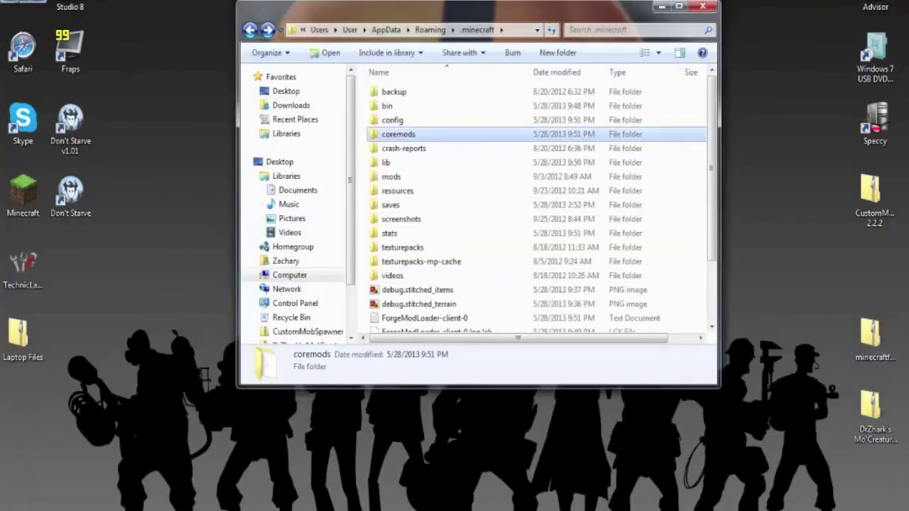
drag(825, 177, 404, 179)
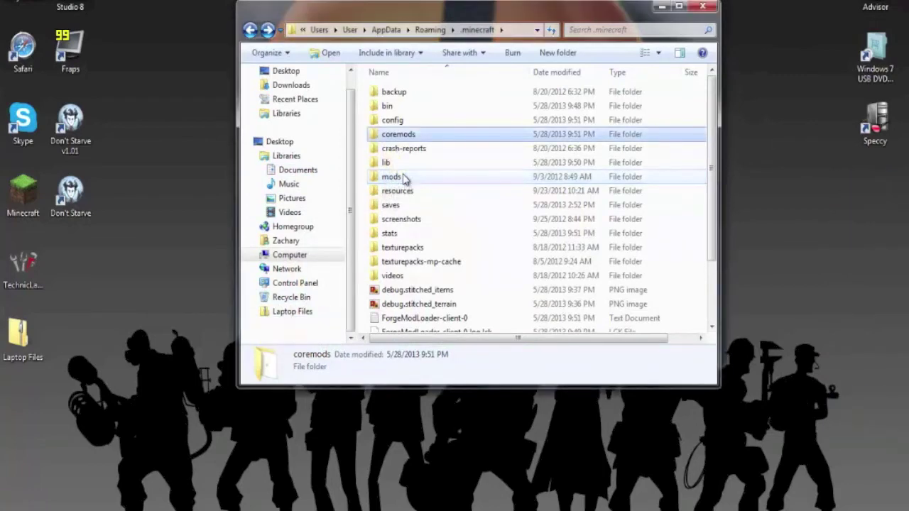
click(703, 6)
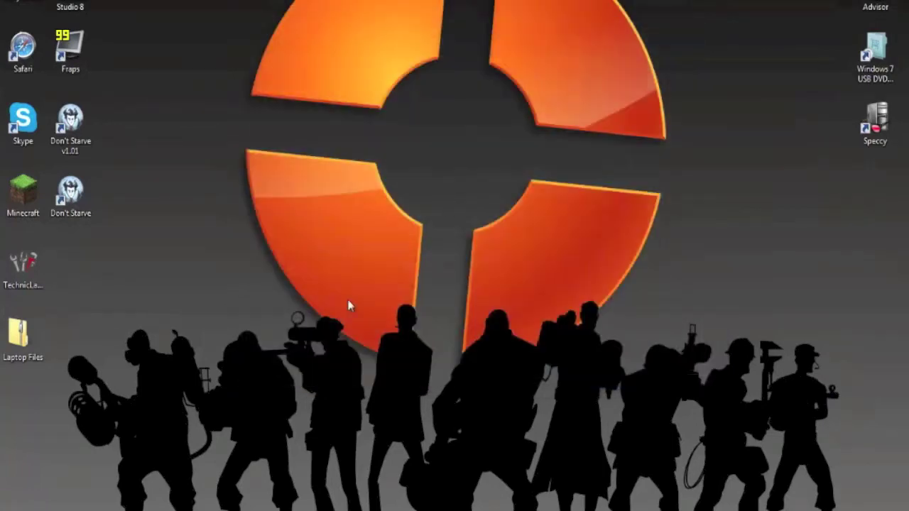
Start the Minecraft launcher from the desktop and log in with the remembered account details
double_click(39, 193)
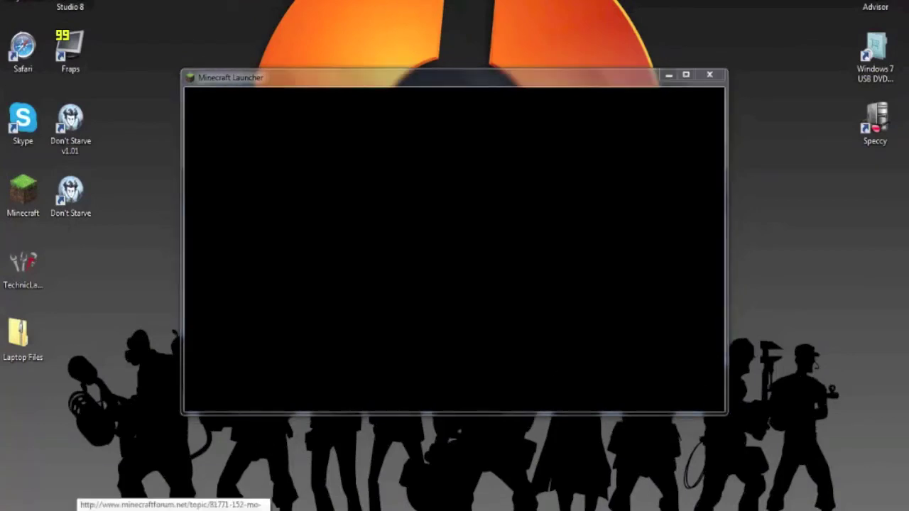
right_click(174, 510)
click(148, 509)
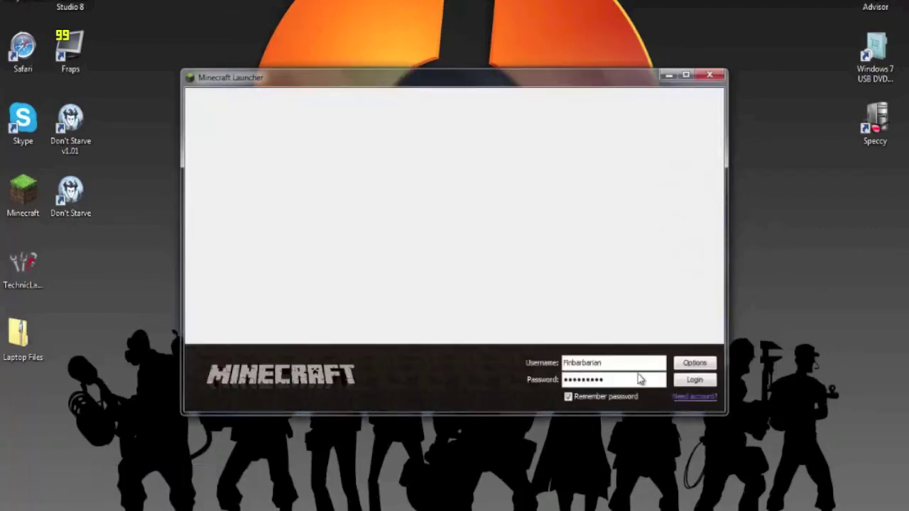
click(680, 381)
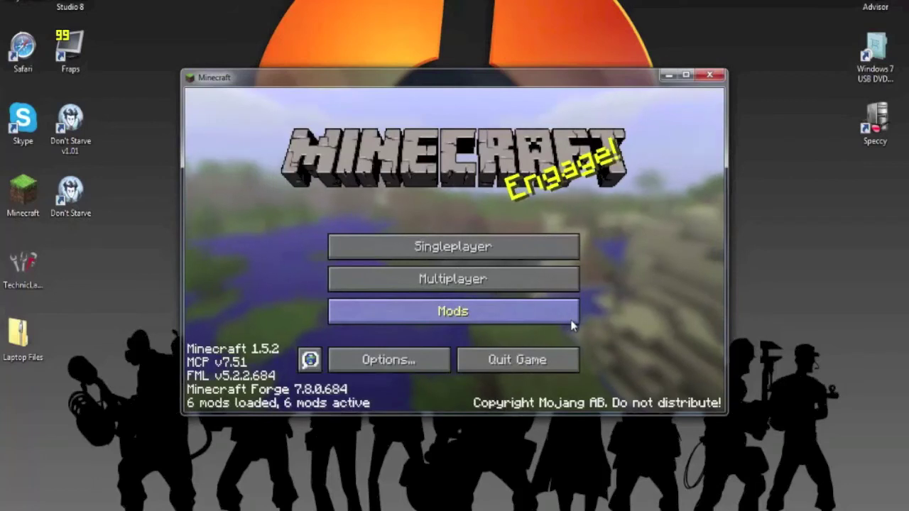
Check the loaded mods through the end of Minecraft's Mod List, and return to the main menu
click(509, 316)
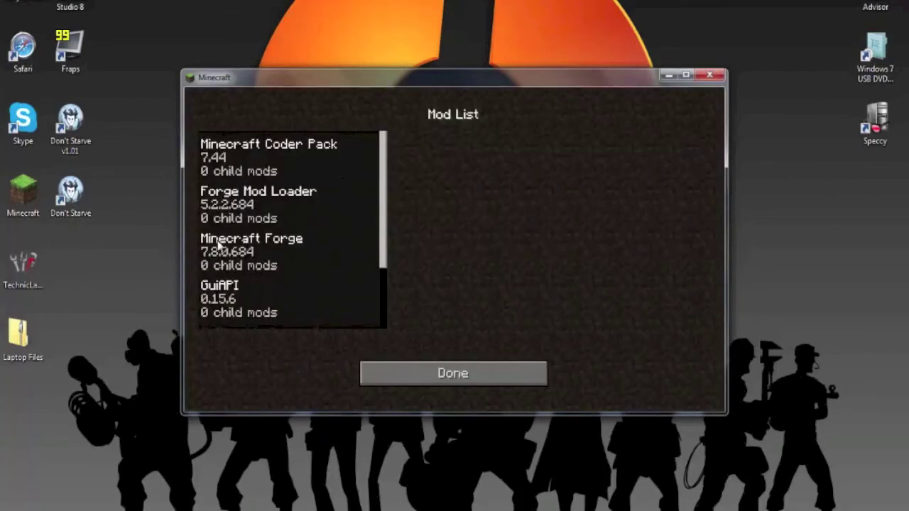
drag(383, 232, 383, 293)
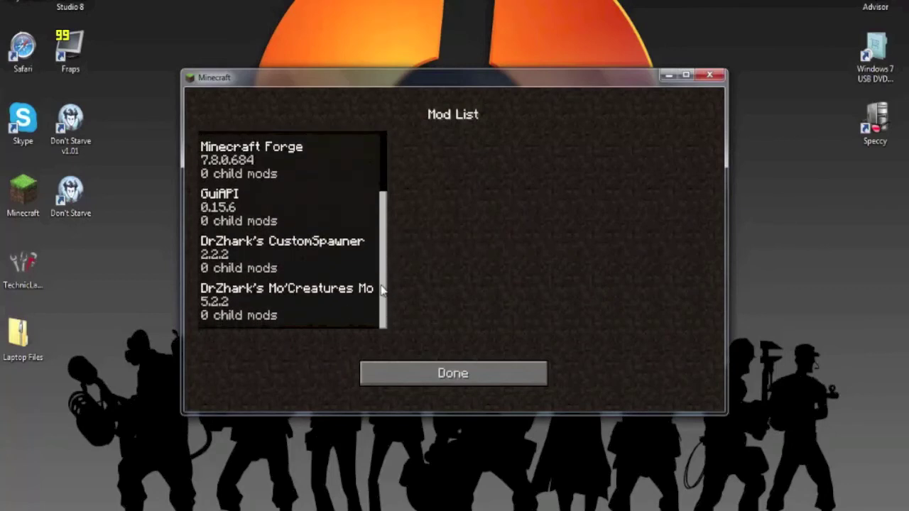
click(414, 379)
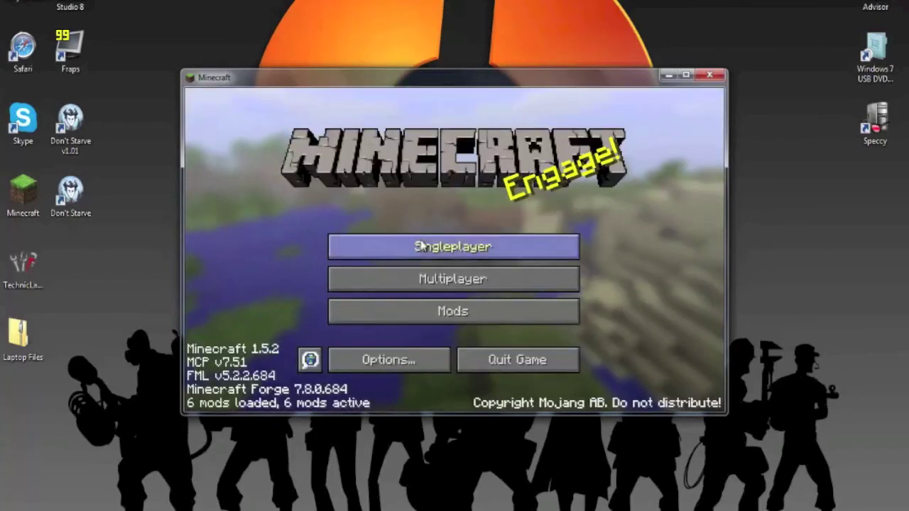
Create a new singleplayer world named New World with the game mode set to Creative
click(515, 314)
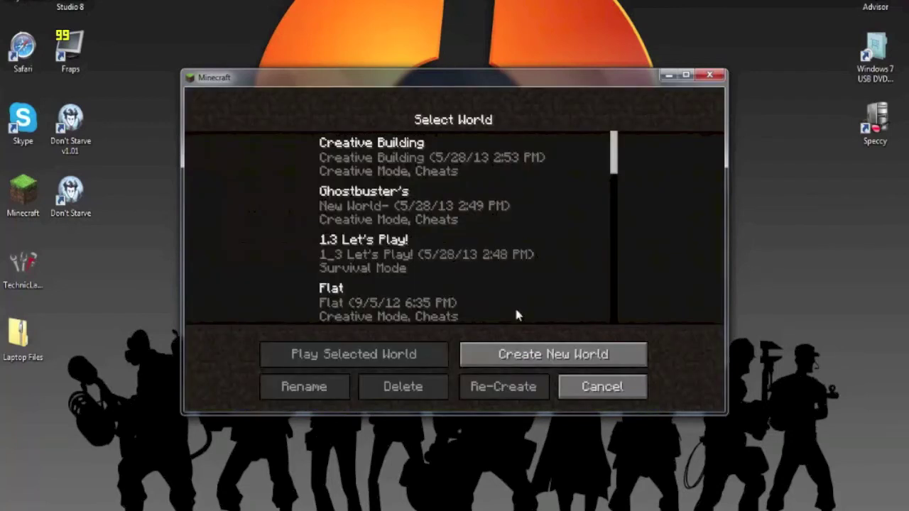
click(540, 355)
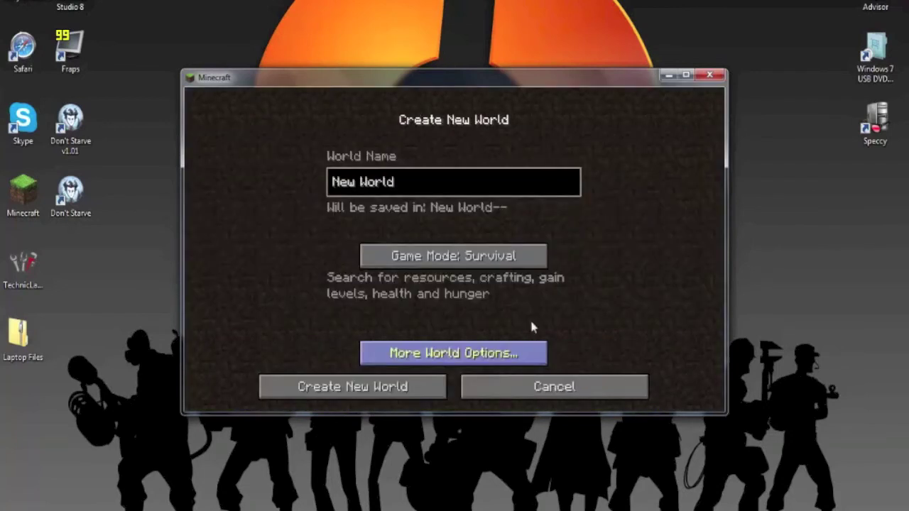
click(508, 261)
click(508, 261)
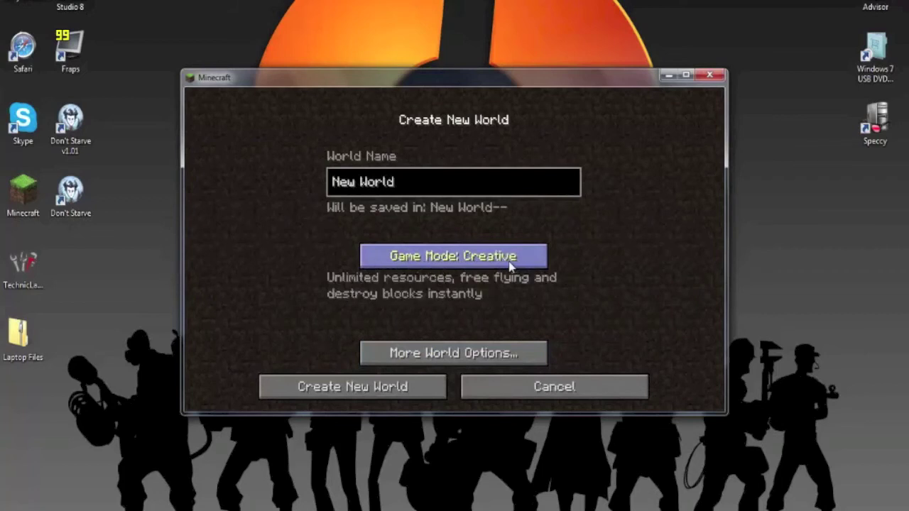
click(395, 390)
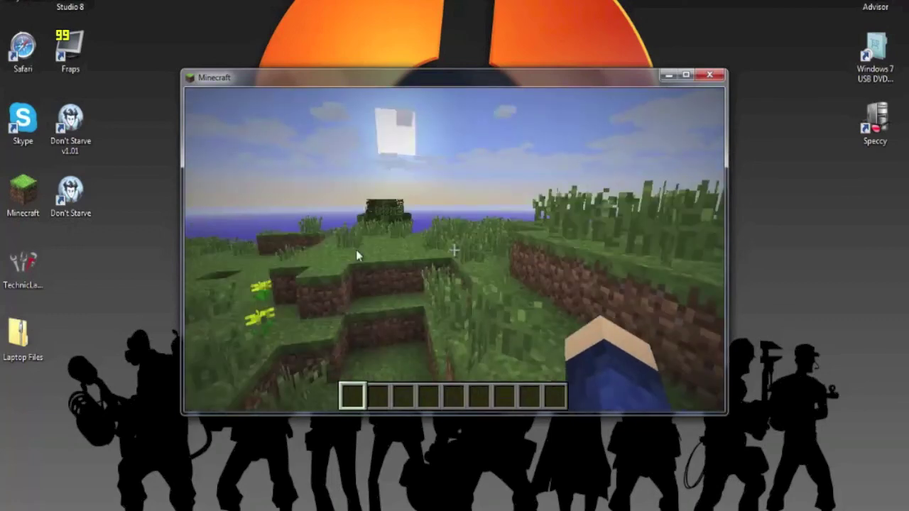
Open the creative inventory and show the MoCreatures Misc items on its second page
key(e)
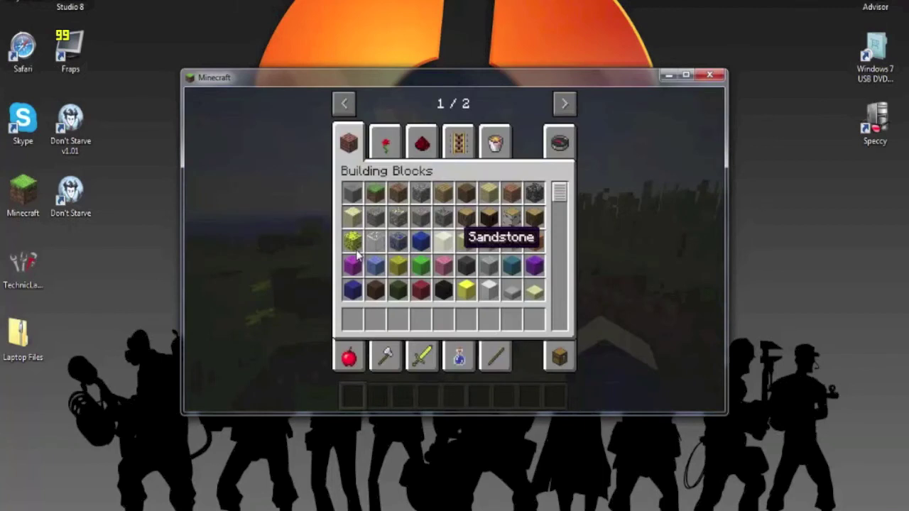
click(573, 109)
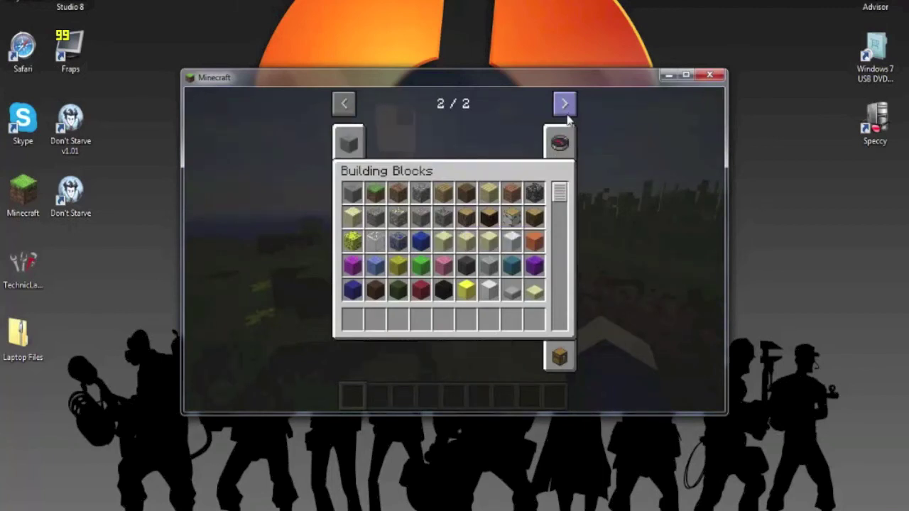
click(346, 144)
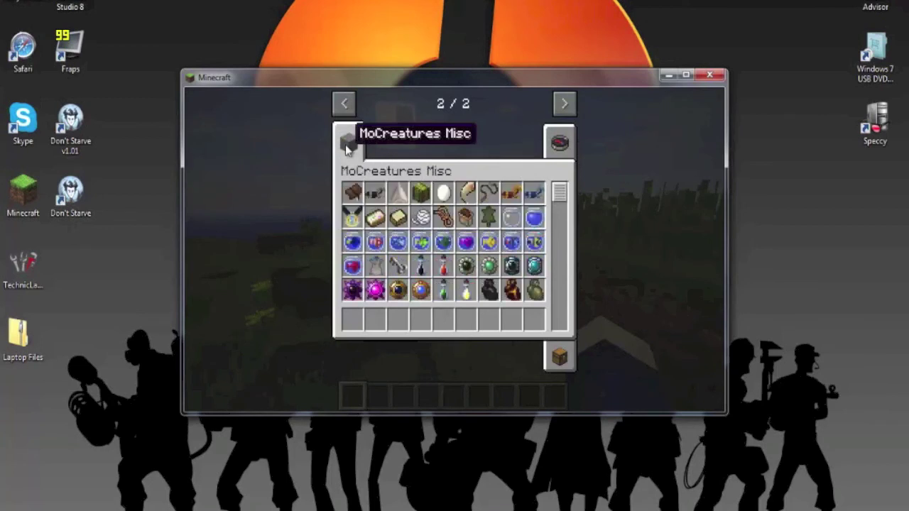
Put a filled FishBowl from the third row of MoCreatures Misc into the fifth hotbar slot and try using it on the grass
click(518, 243)
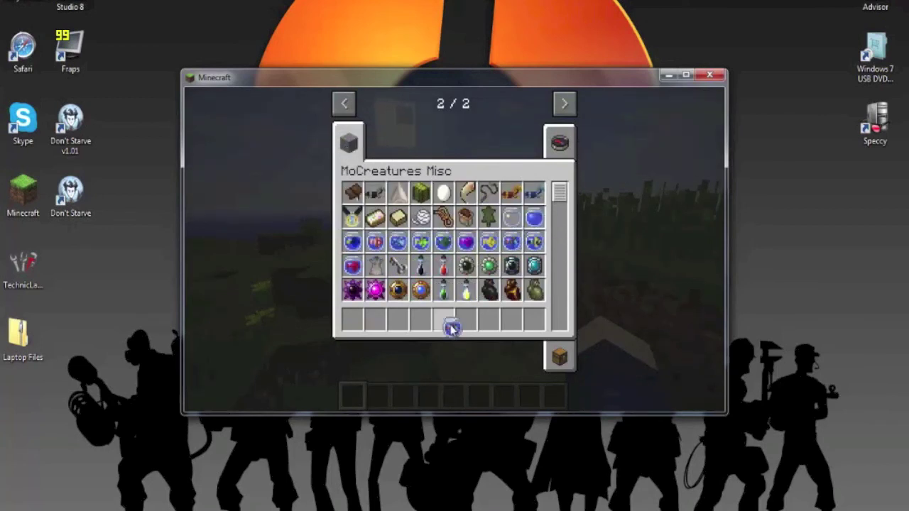
click(450, 324)
key(e)
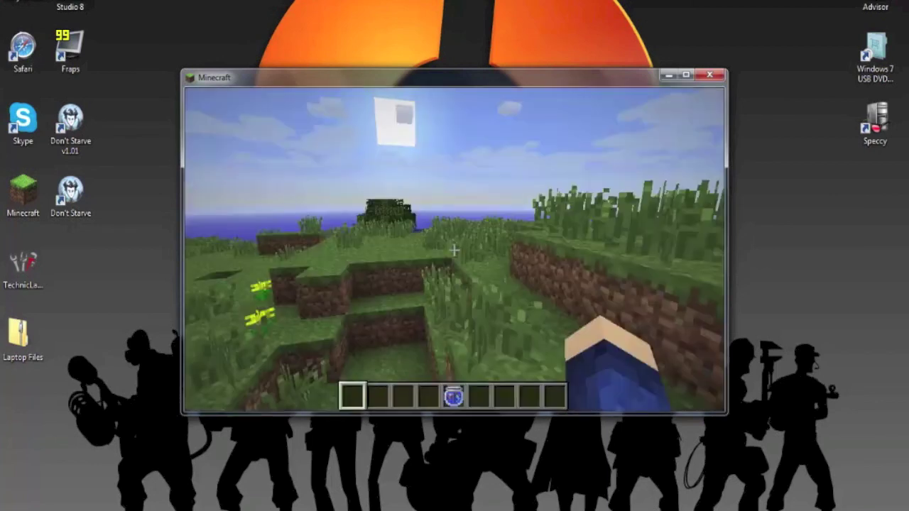
key(5)
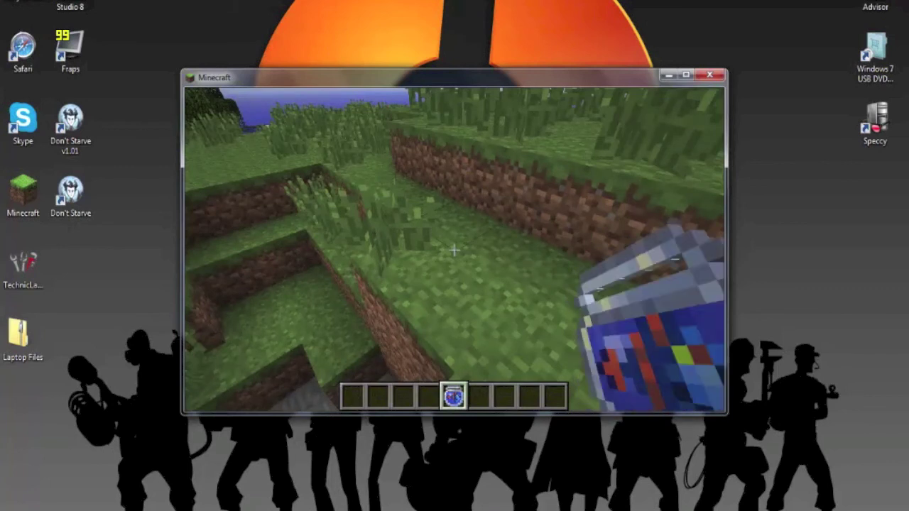
right_click(454, 250)
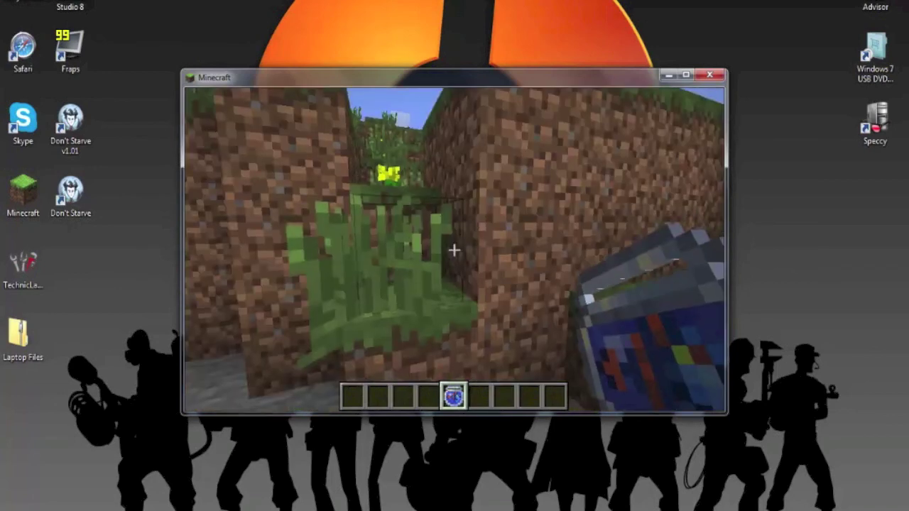
Remove the FishBowl from the hotbar and dismiss the Windows color scheme prompt without choosing an option
key(e)
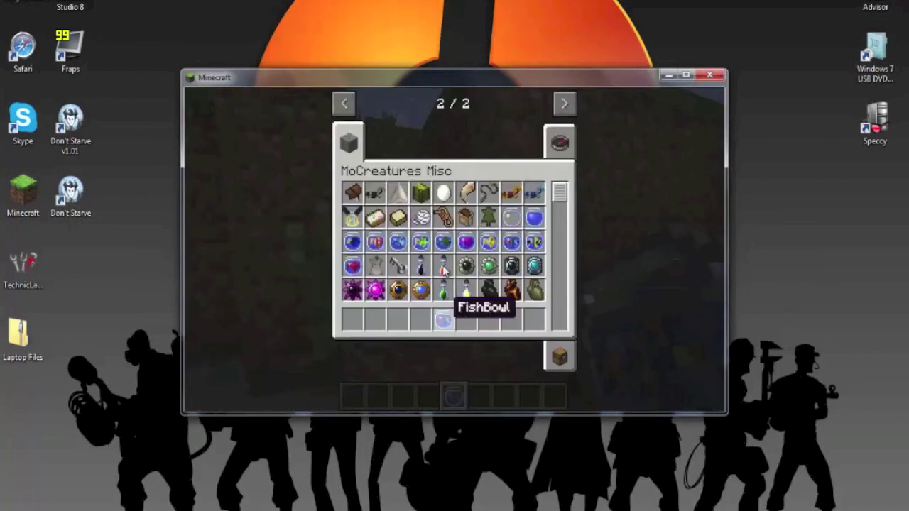
click(443, 321)
click(444, 268)
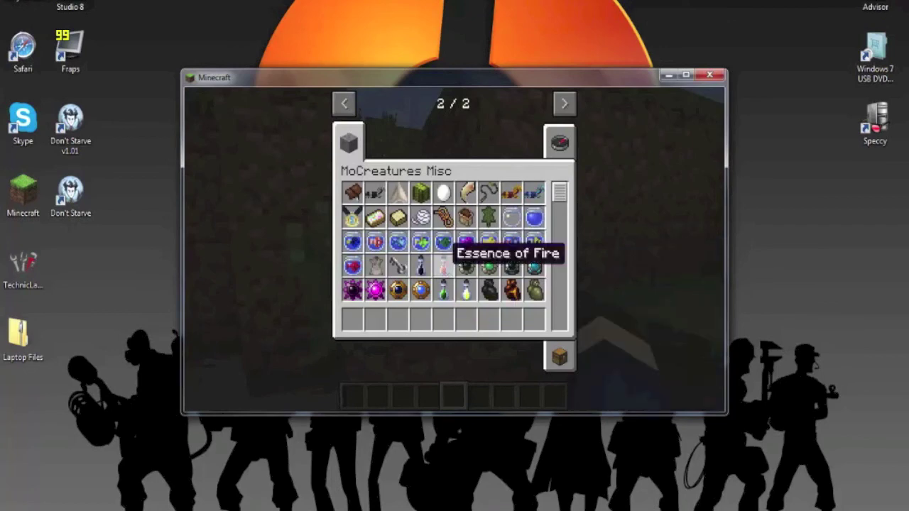
key(e)
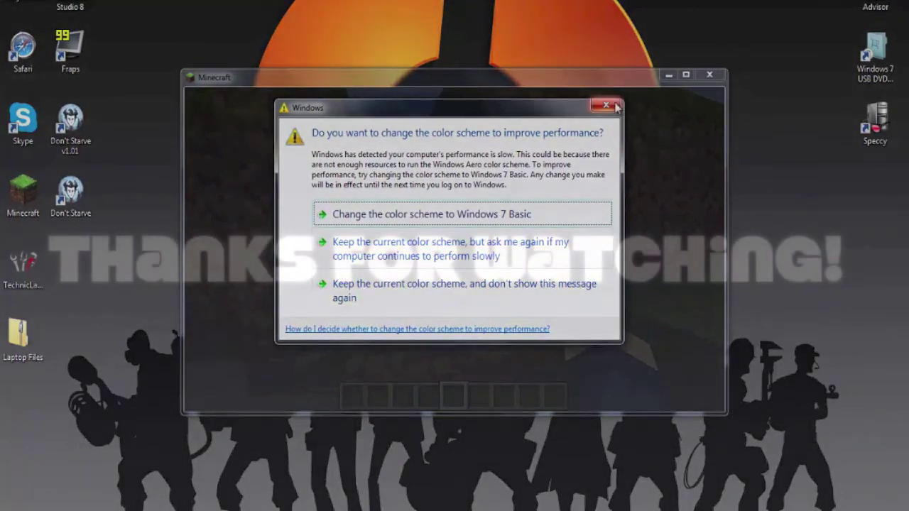
click(615, 106)
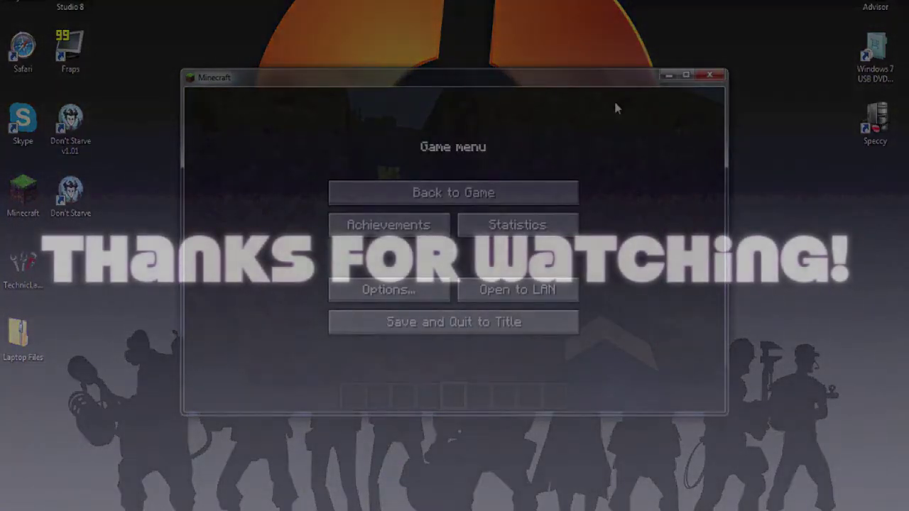